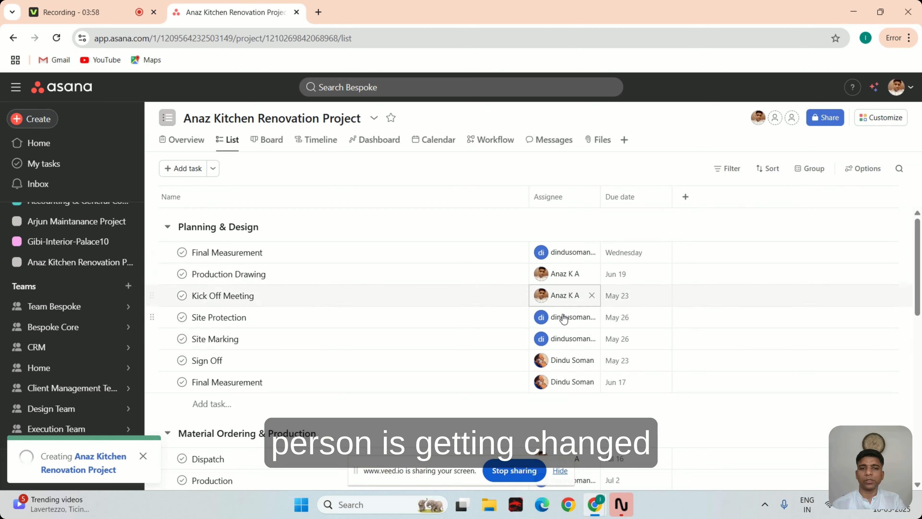
Review the kitchen renovation project's task list, checking the assignees and due dates in each section.
scroll(731, 365, "down", 1)
scroll(731, 365, "down", 5)
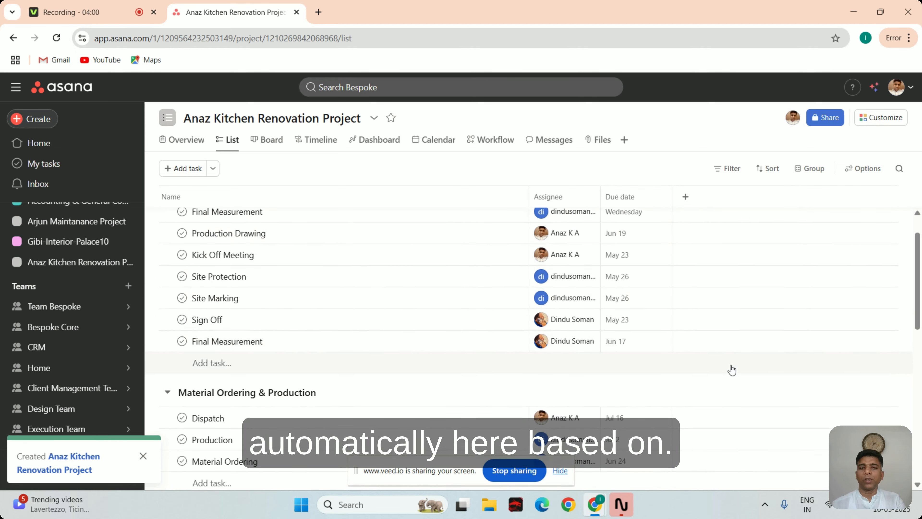
scroll(732, 369, "down", 4)
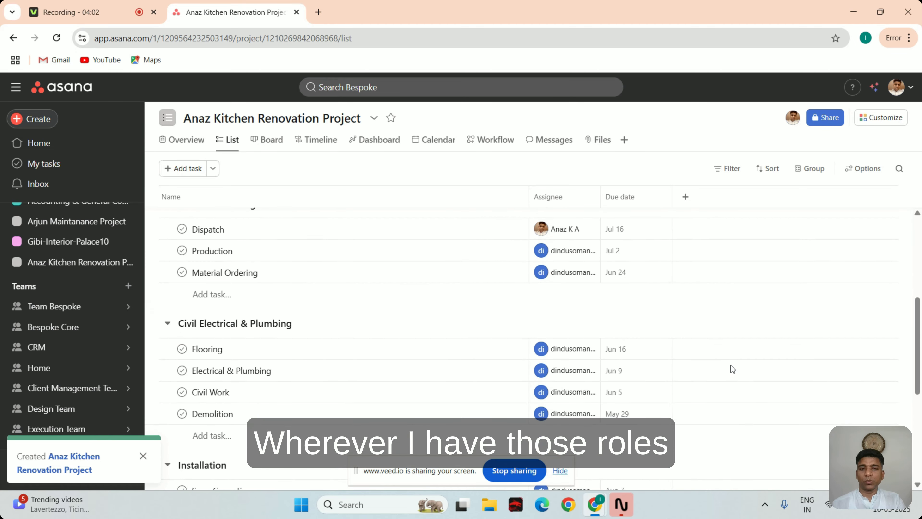
scroll(731, 368, "down", 3)
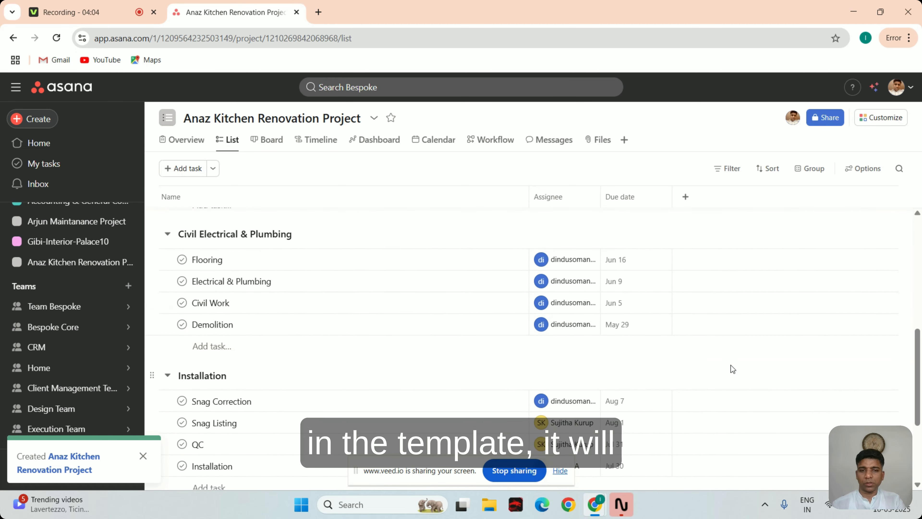
scroll(732, 369, "up", 1)
scroll(730, 364, "up", 10)
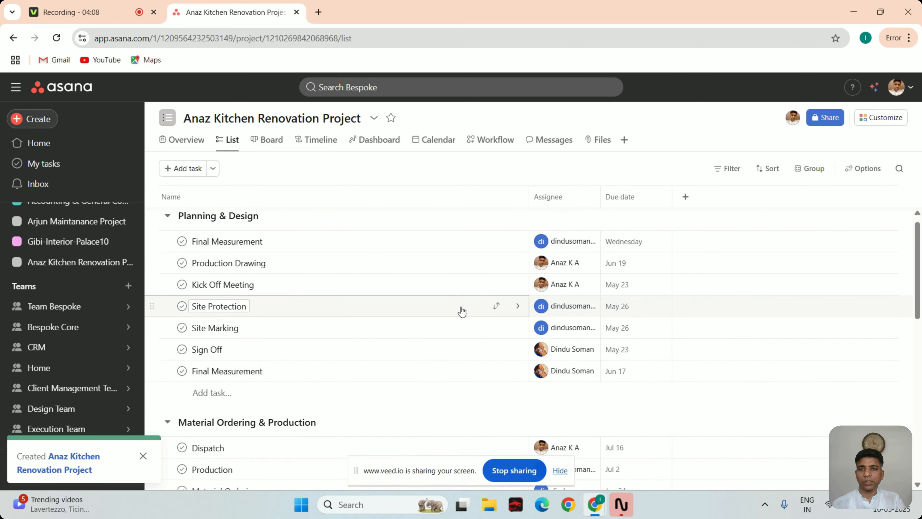
scroll(461, 309, "up", 1)
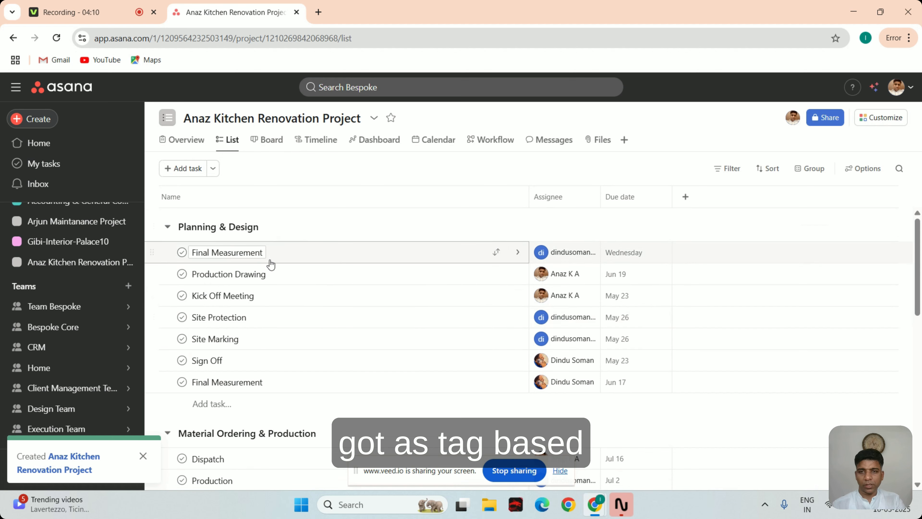
scroll(301, 352, "down", 3)
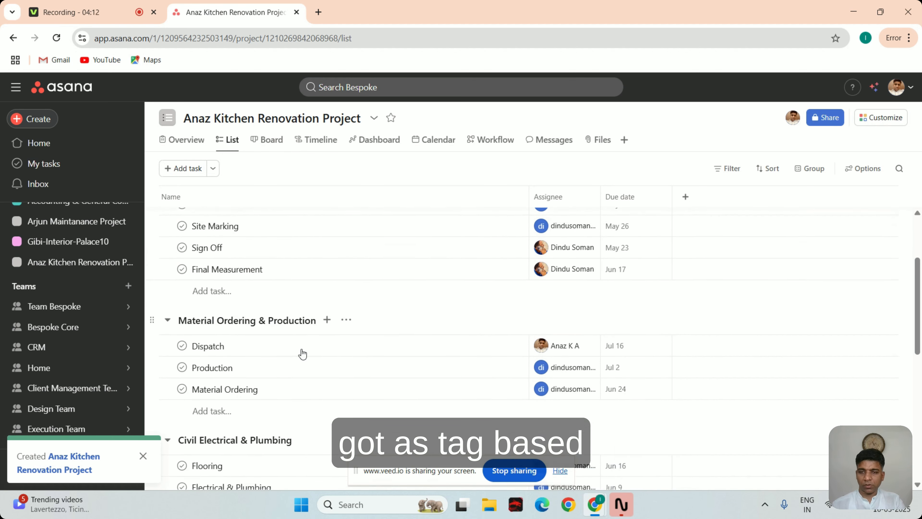
scroll(302, 353, "up", 3)
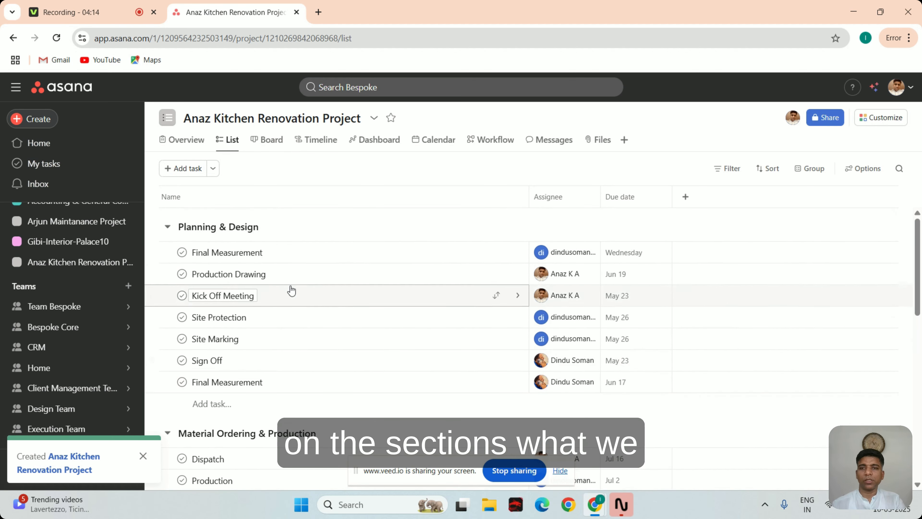
scroll(299, 323, "down", 1)
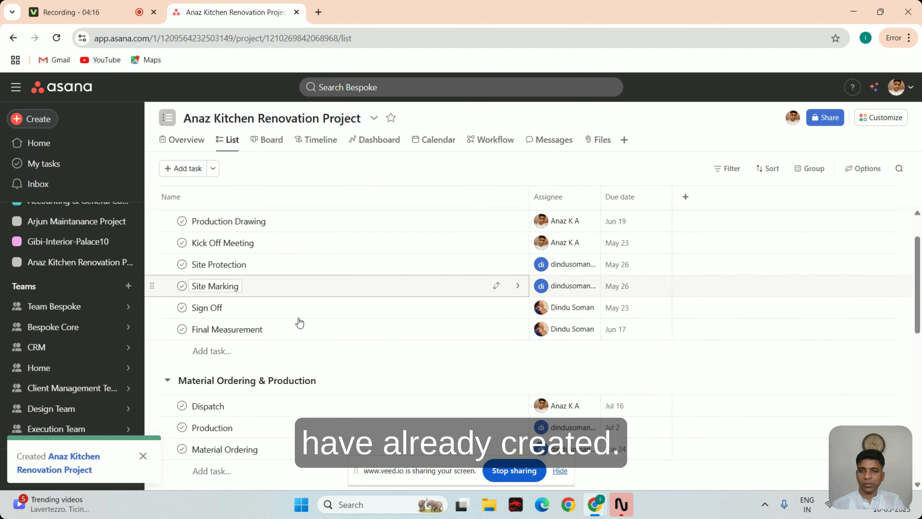
scroll(300, 322, "down", 3)
scroll(299, 322, "up", 2)
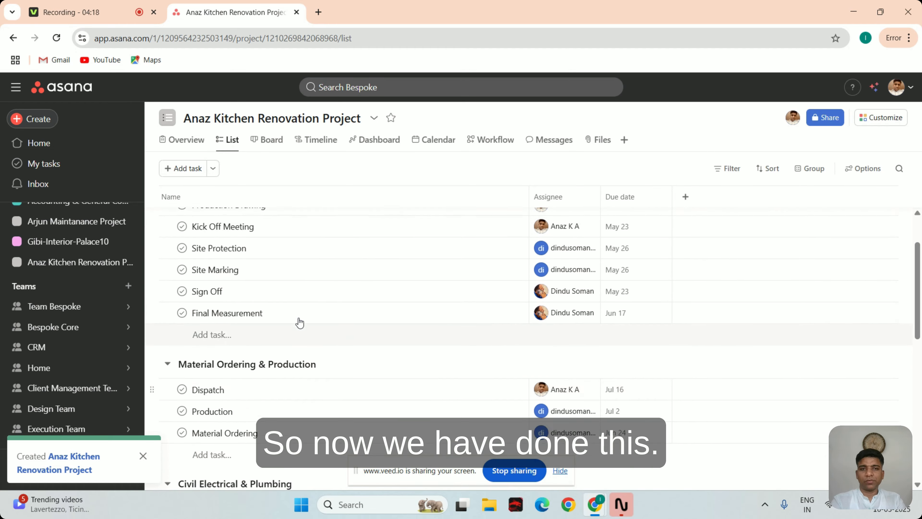
scroll(299, 322, "up", 2)
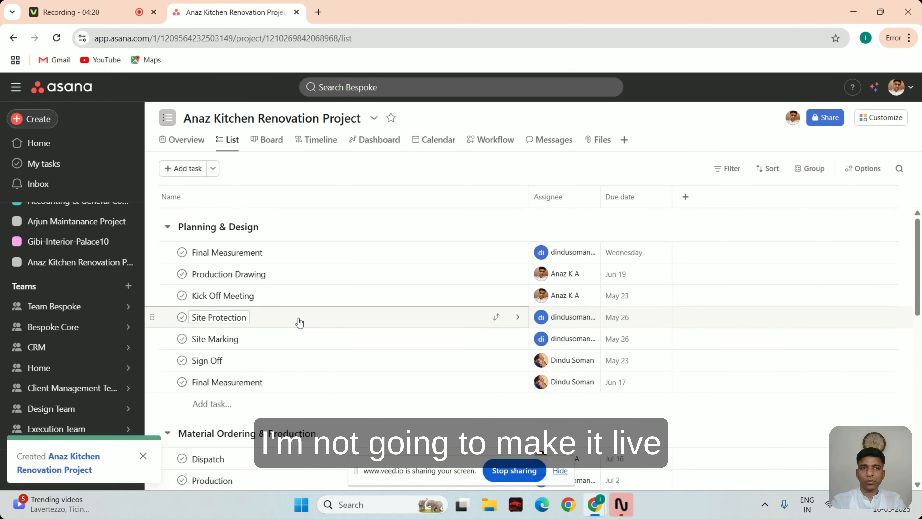
Add a subtask named "Hard Ware Ordering" to the Material Ordering task in the Material Ordering & Production section.
scroll(406, 286, "down", 1)
scroll(407, 286, "down", 3)
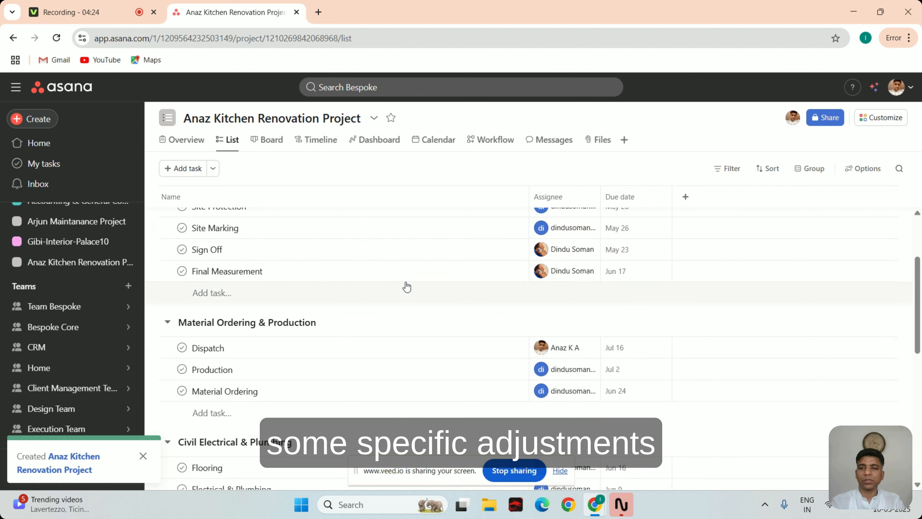
scroll(406, 286, "up", 1)
scroll(406, 286, "down", 3)
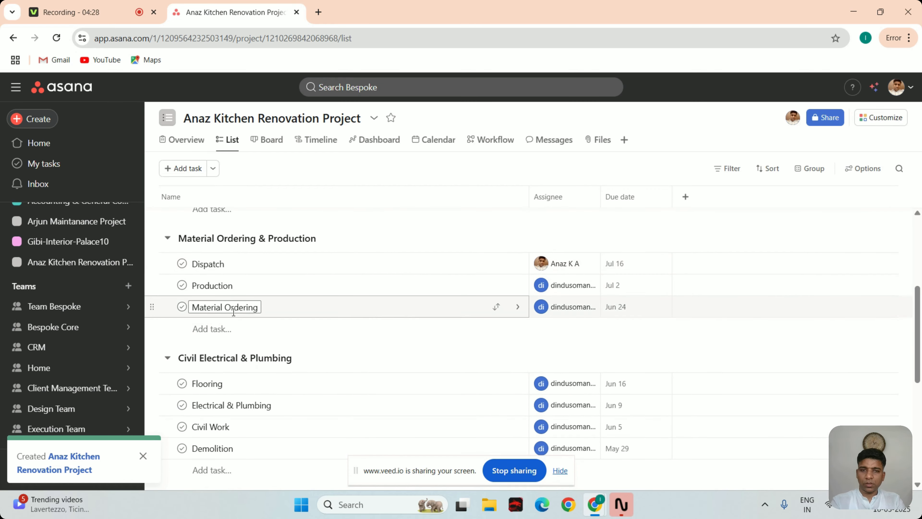
left_click(521, 312)
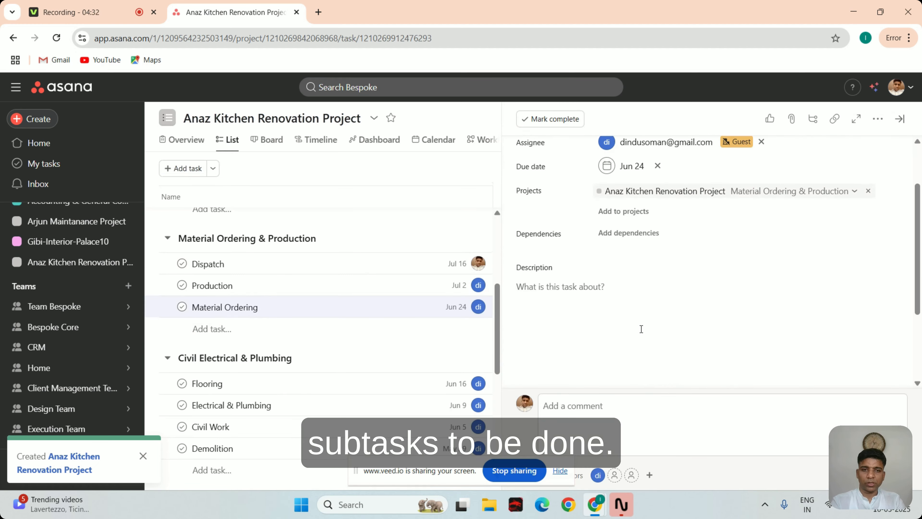
scroll(642, 333, "down", 5)
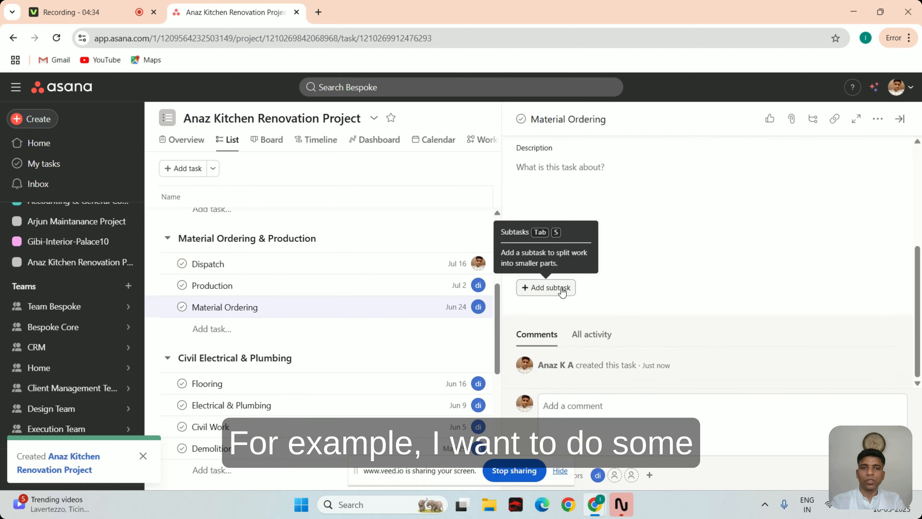
left_click(563, 293)
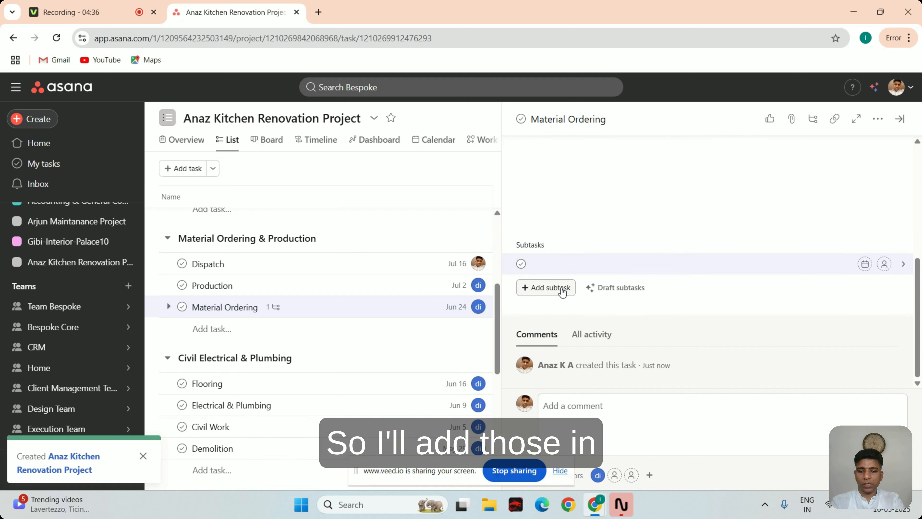
type("Hard Ware Ordering")
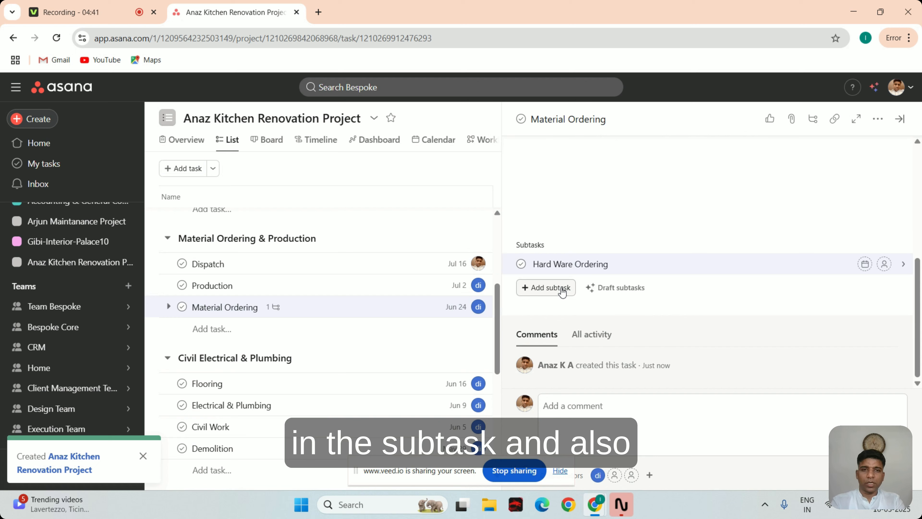
Add a second subtask named "Laminate Ordering" to the Material Ordering task.
left_click(562, 290)
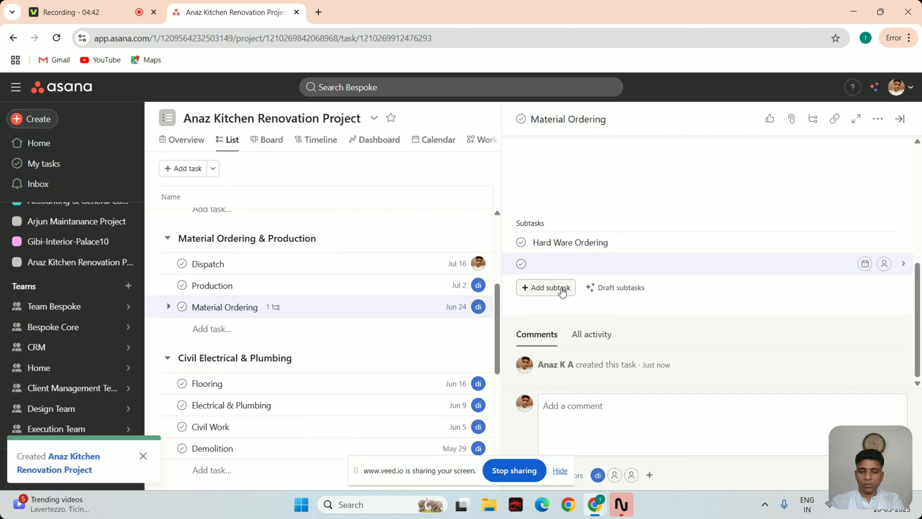
type("Lamin")
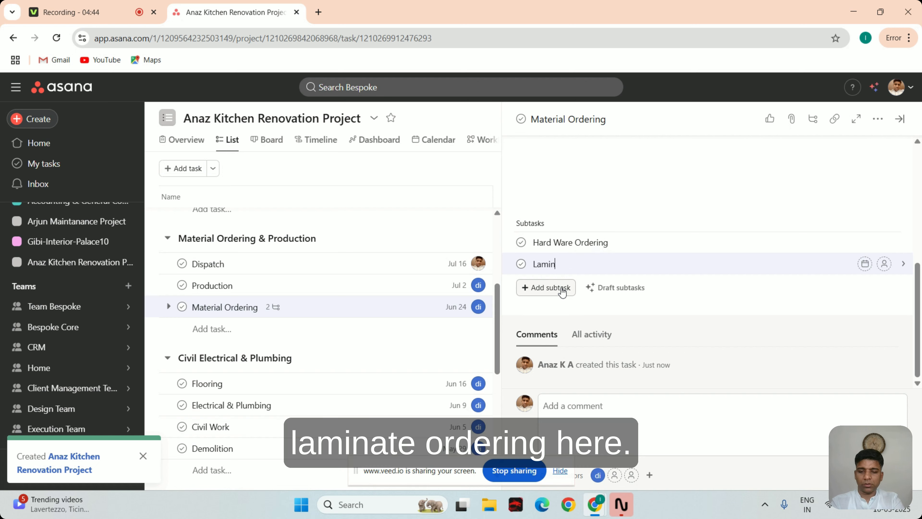
type("ate Ordering")
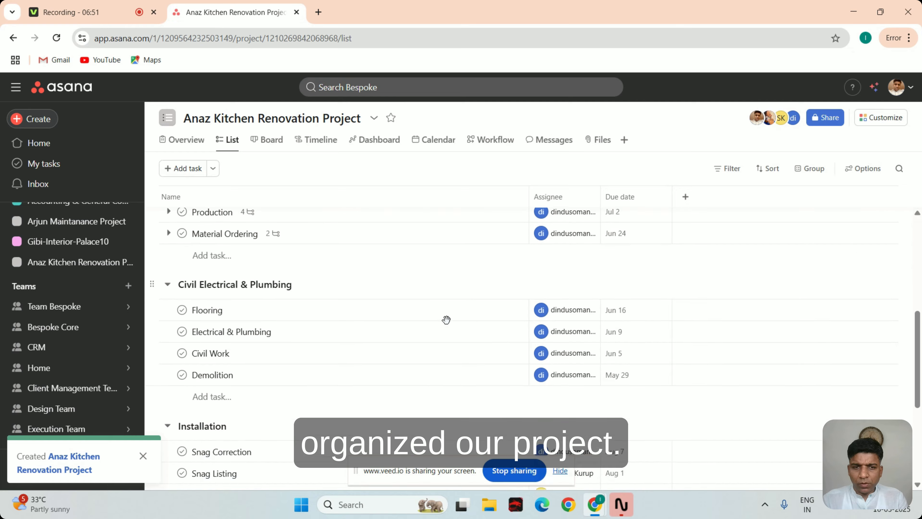
Add a task named "Plumbing" at the end of the Civil Electrical & Plumbing section.
scroll(447, 319, "down", 5)
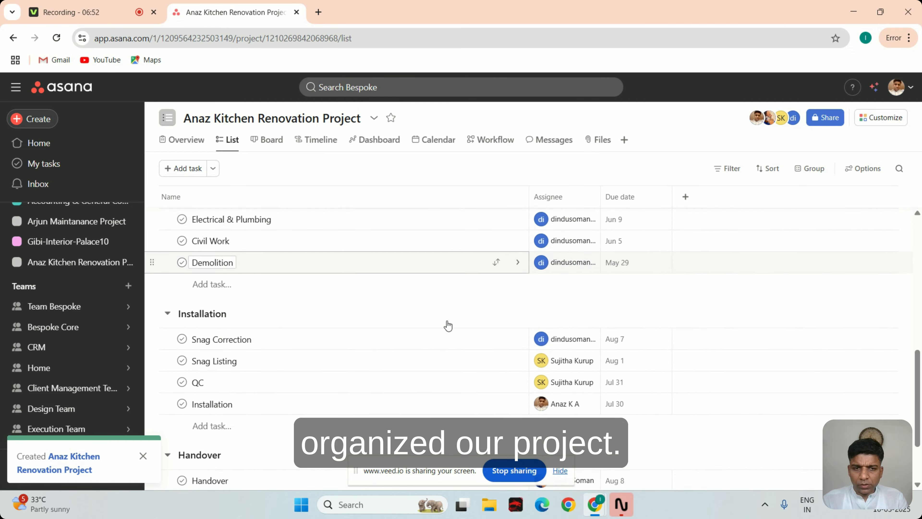
scroll(448, 326, "down", 1)
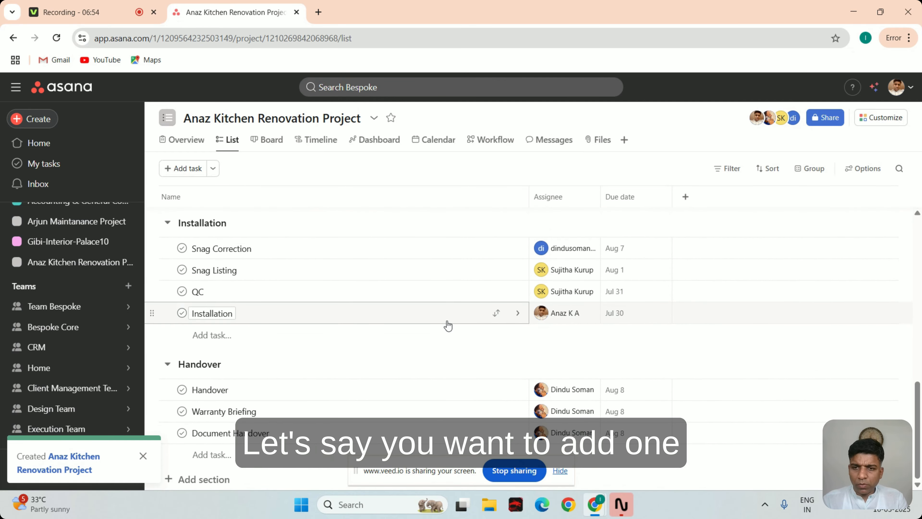
scroll(448, 326, "up", 1)
scroll(448, 326, "down", 1)
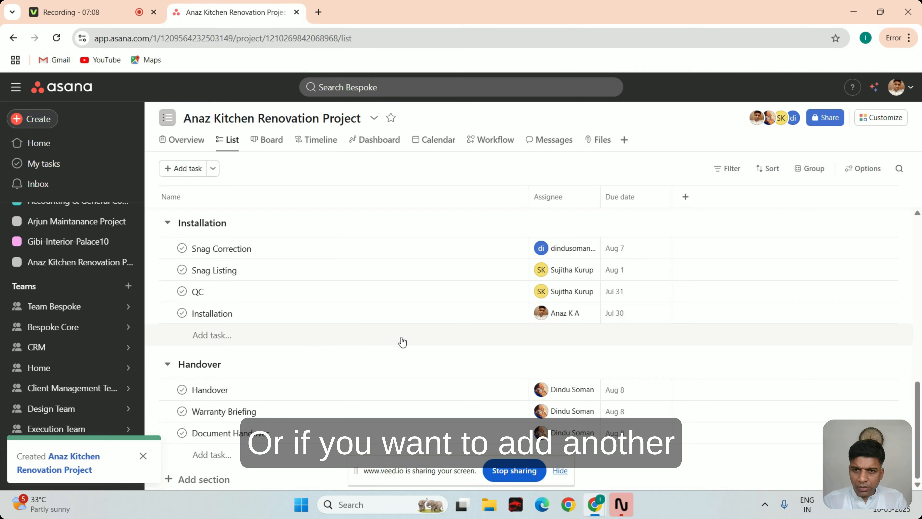
scroll(402, 341, "up", 5)
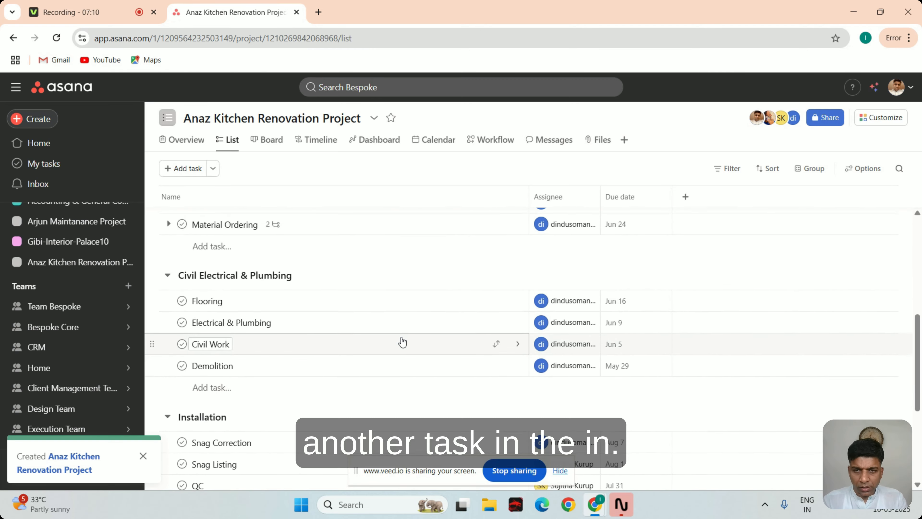
scroll(402, 341, "up", 1)
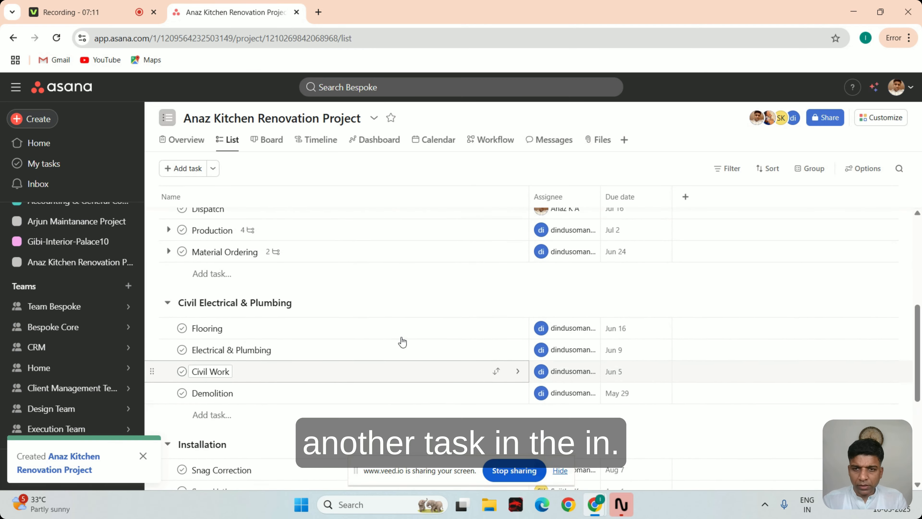
left_click(225, 417)
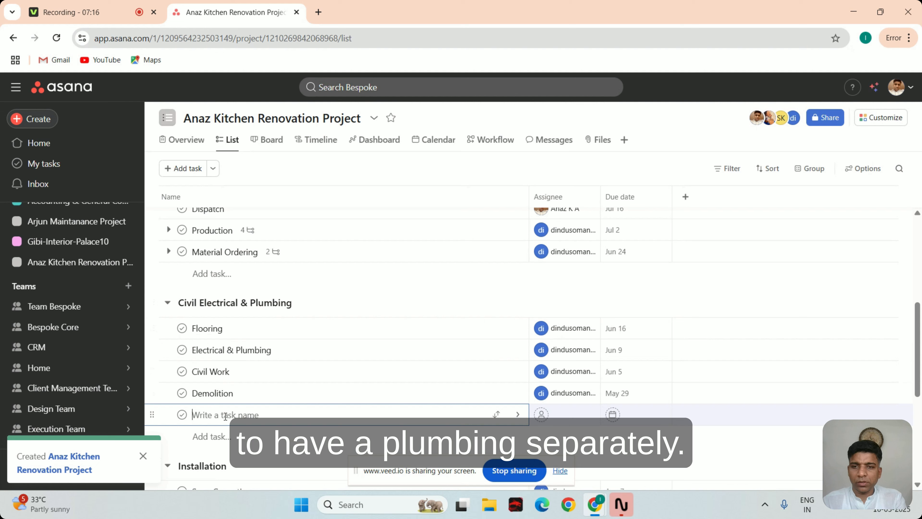
type("Plumbi")
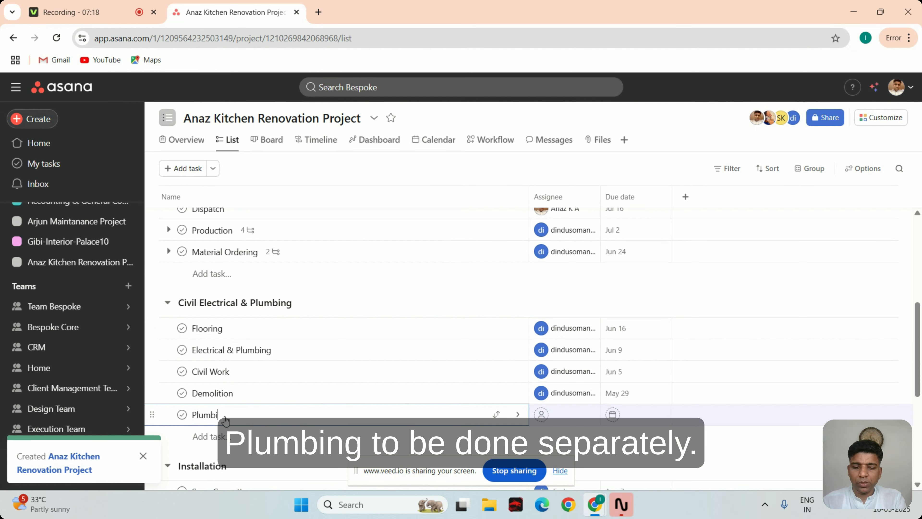
type("ng to")
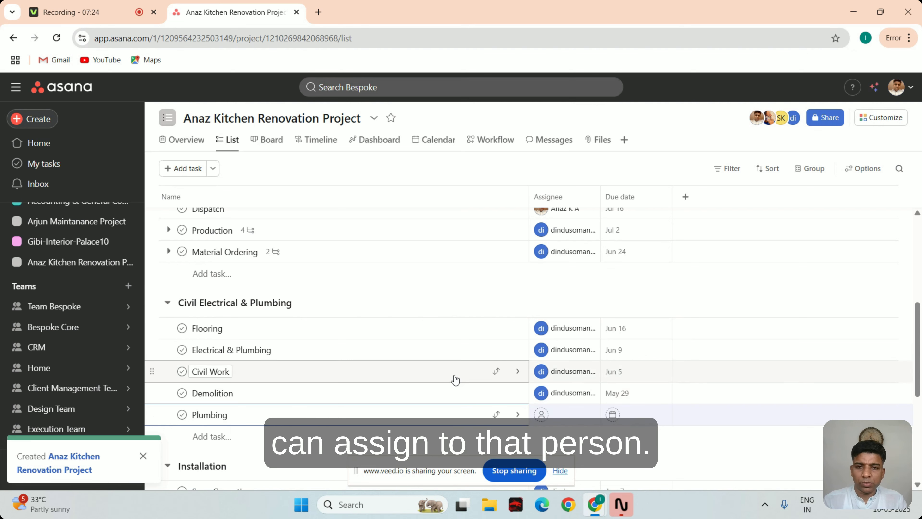
scroll(455, 379, "down", 4)
scroll(454, 379, "down", 2)
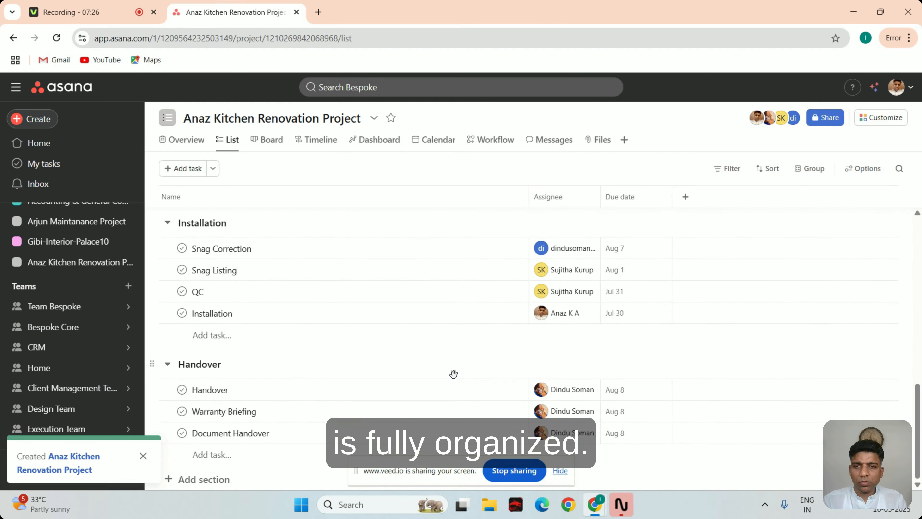
scroll(455, 378, "up", 12)
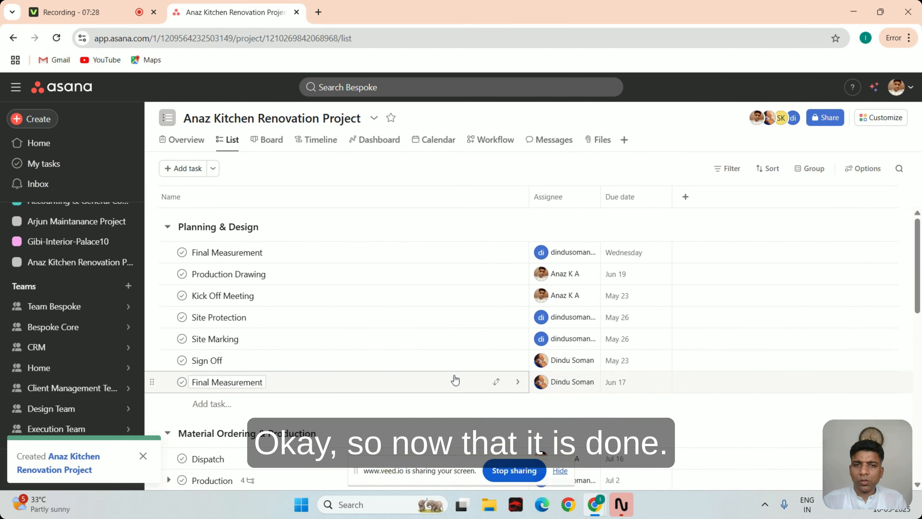
scroll(455, 379, "down", 1)
scroll(454, 379, "up", 1)
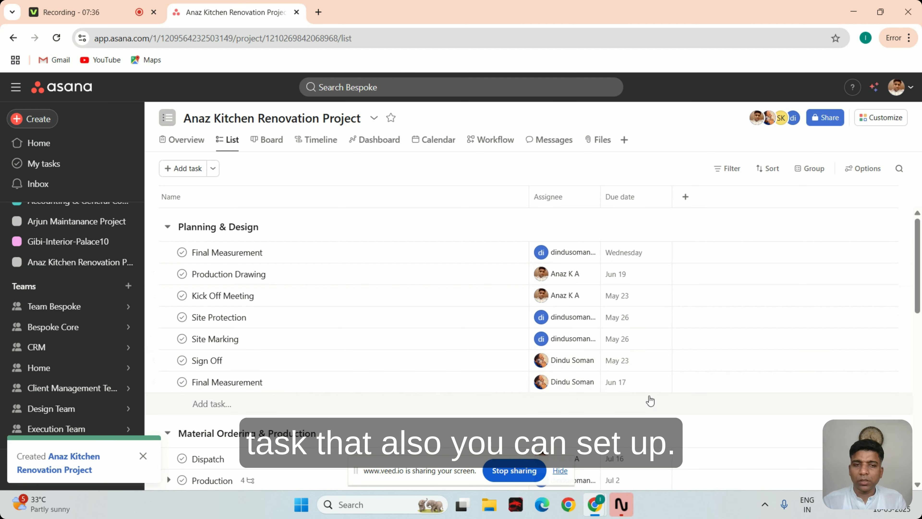
Add a dependency to the Production task so that it is blocked by the Material Ordering task.
scroll(649, 400, "down", 2)
scroll(649, 399, "down", 4)
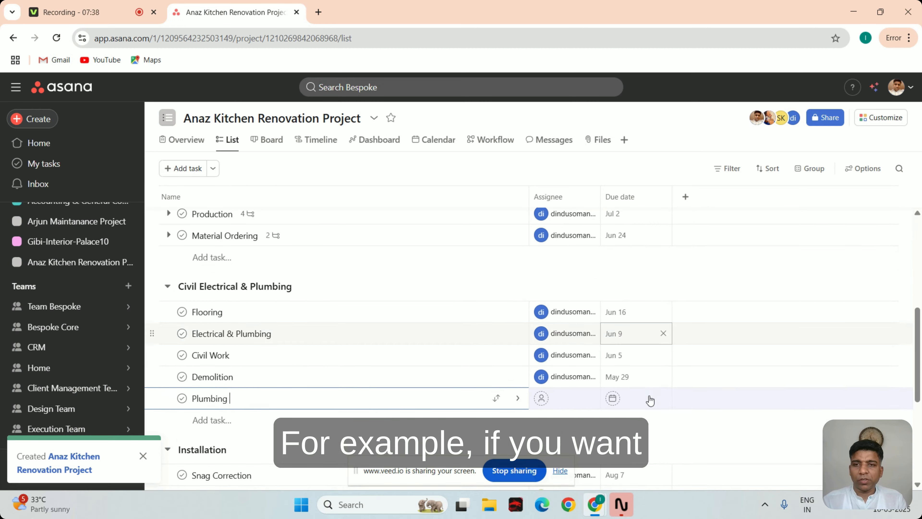
scroll(650, 400, "up", 1)
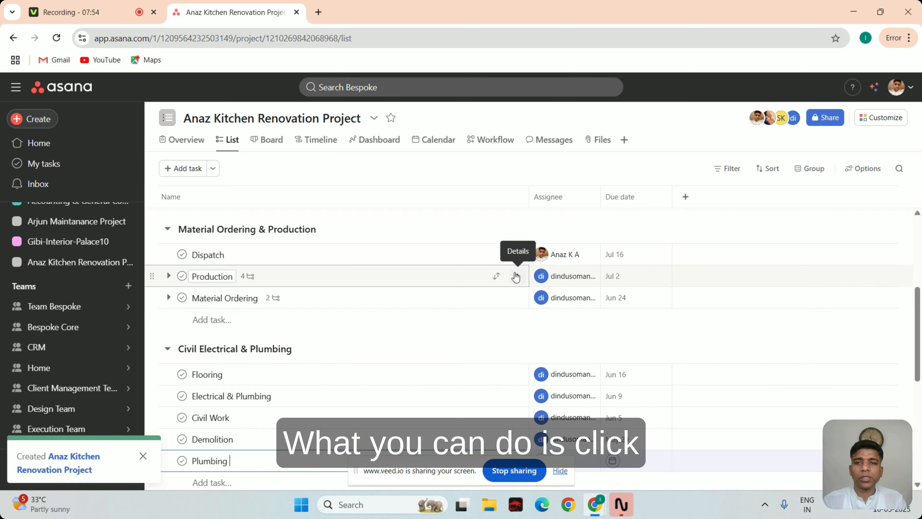
left_click(516, 276)
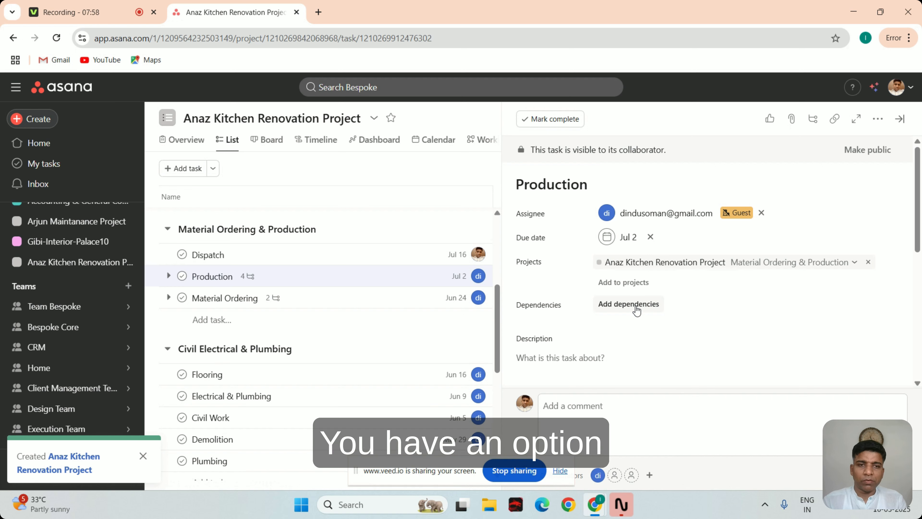
left_click(635, 305)
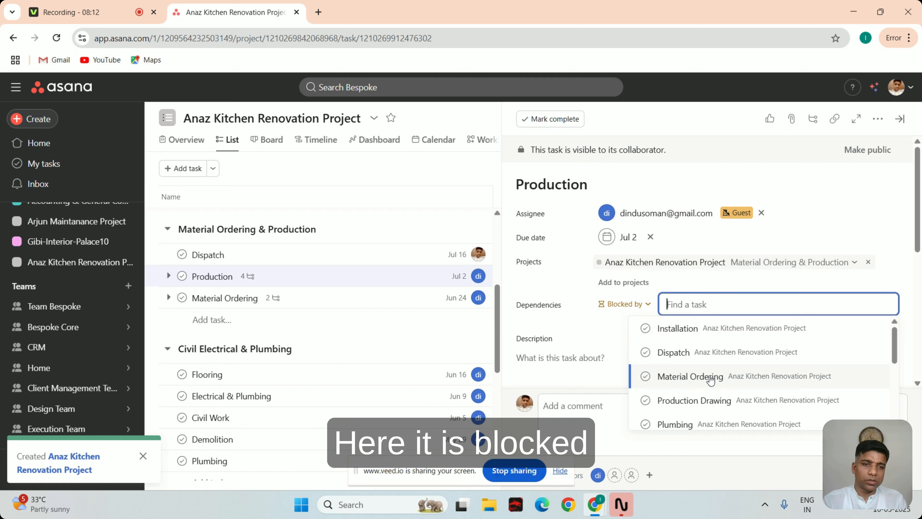
left_click(711, 378)
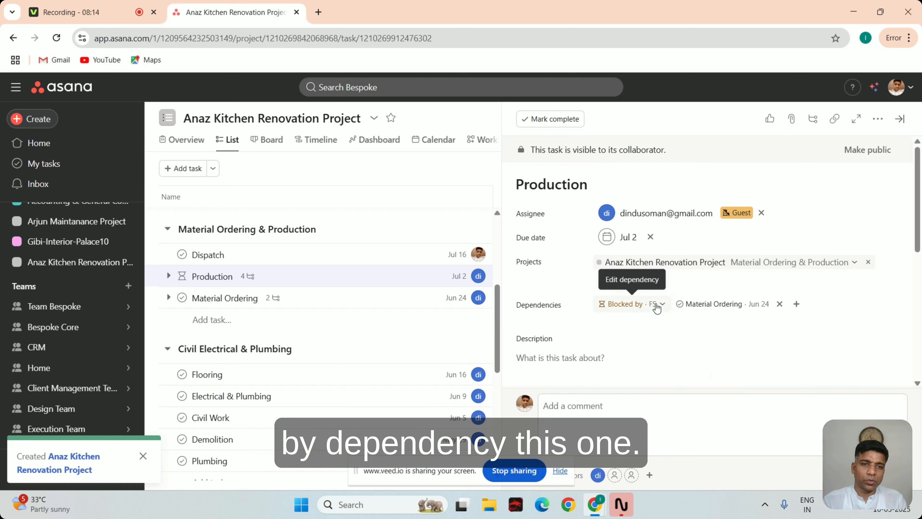
Examine the direction options and the finish/start type options of the Production task's dependency on Material Ordering.
left_click(657, 307)
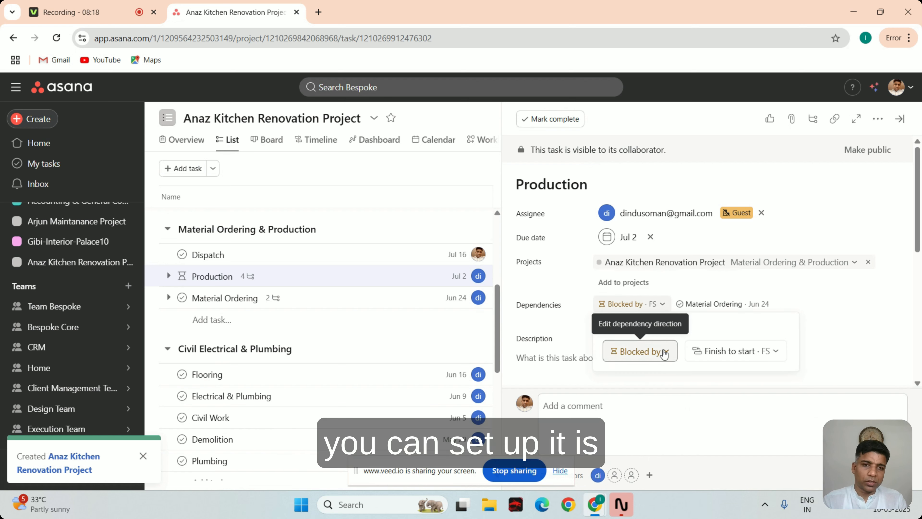
left_click(663, 354)
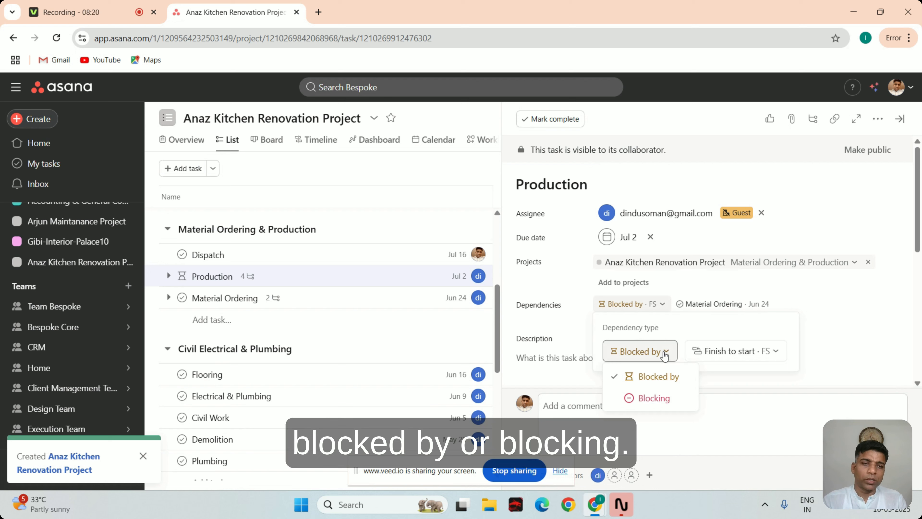
left_click(664, 356)
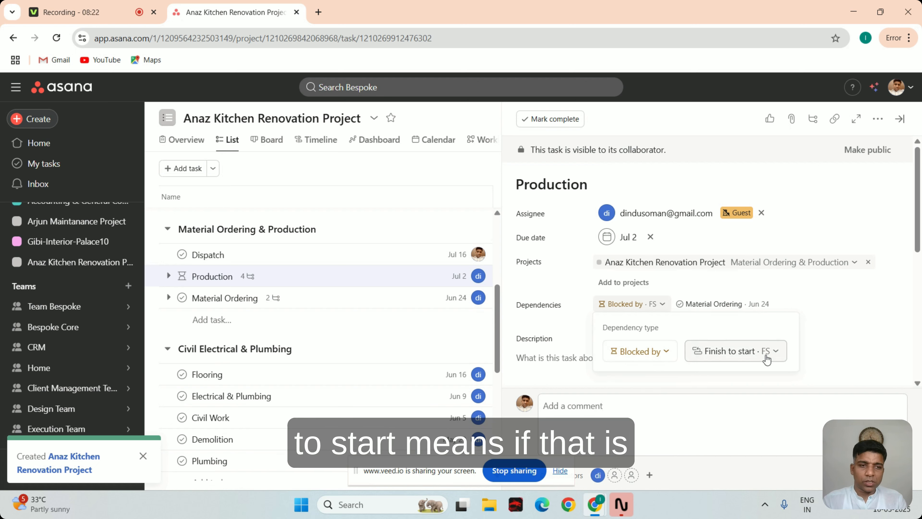
left_click(766, 357)
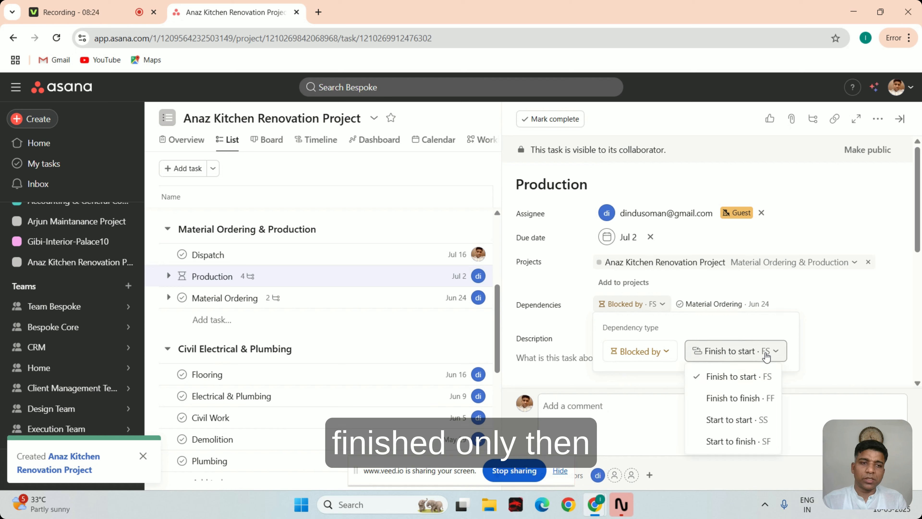
left_click(765, 357)
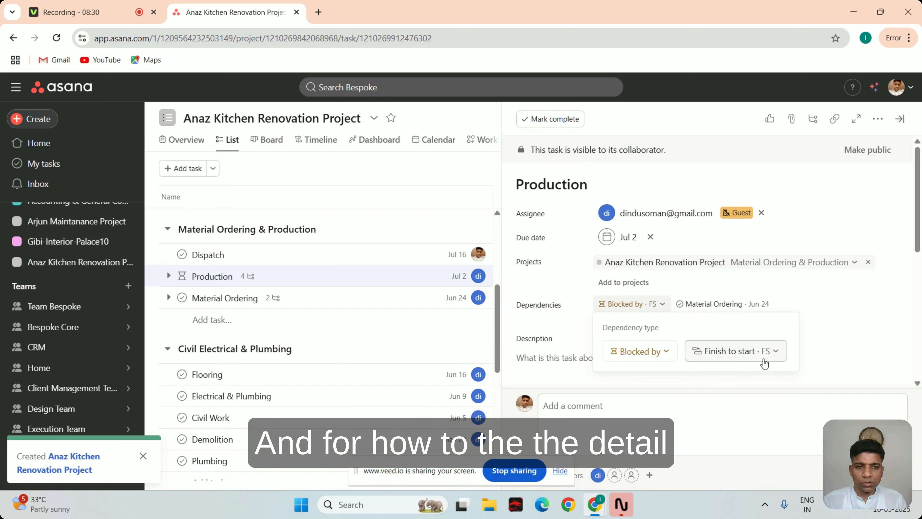
Look through the Production task's details and subtasks and close the task's details.
scroll(828, 341, "down", 2)
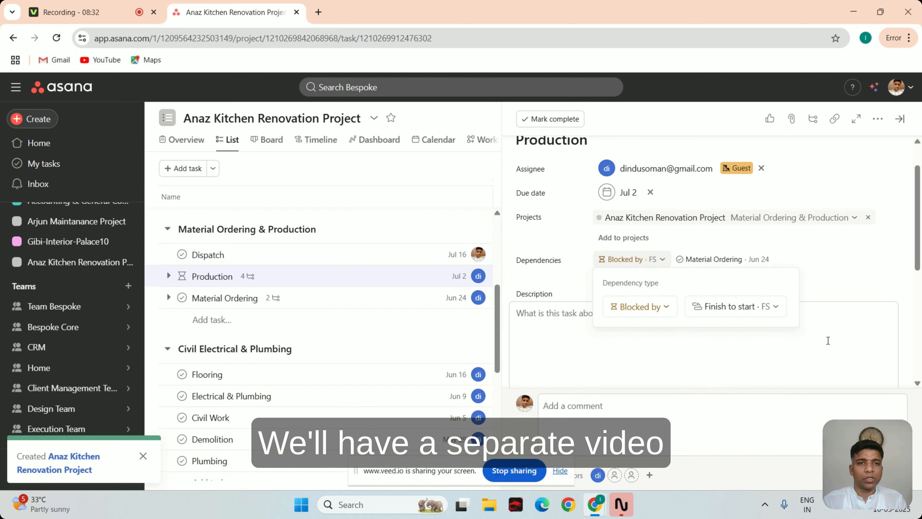
scroll(827, 341, "down", 6)
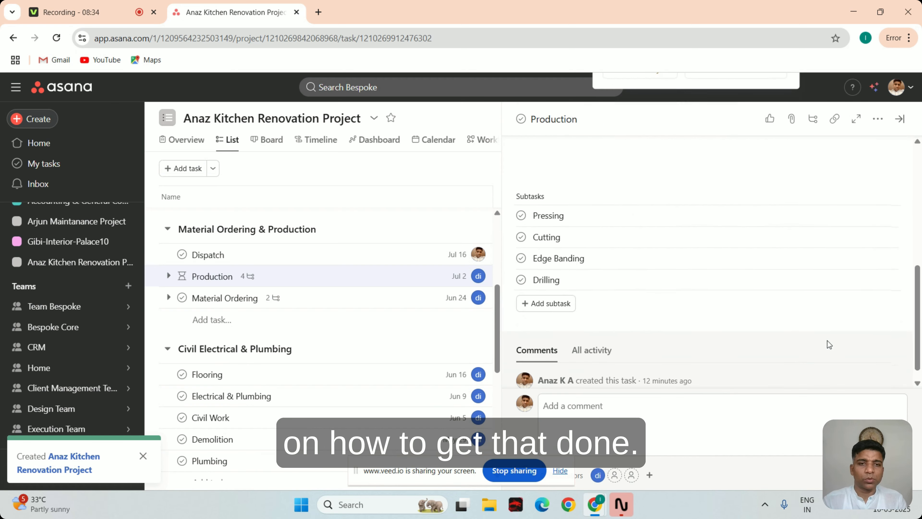
scroll(828, 344, "up", 6)
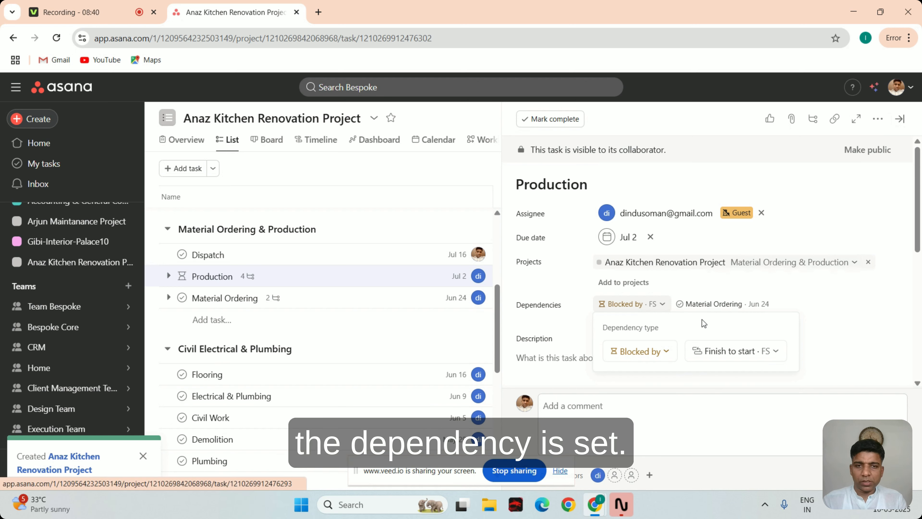
scroll(469, 296, "down", 6)
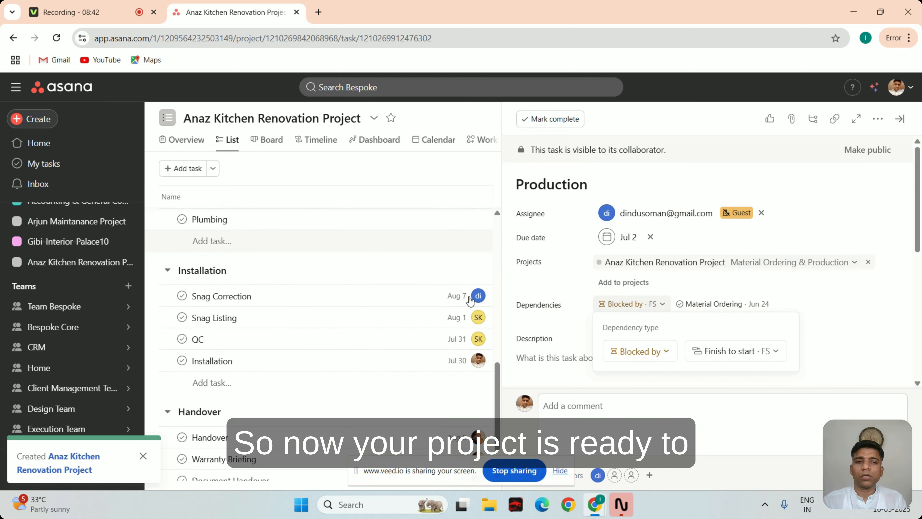
left_click(900, 119)
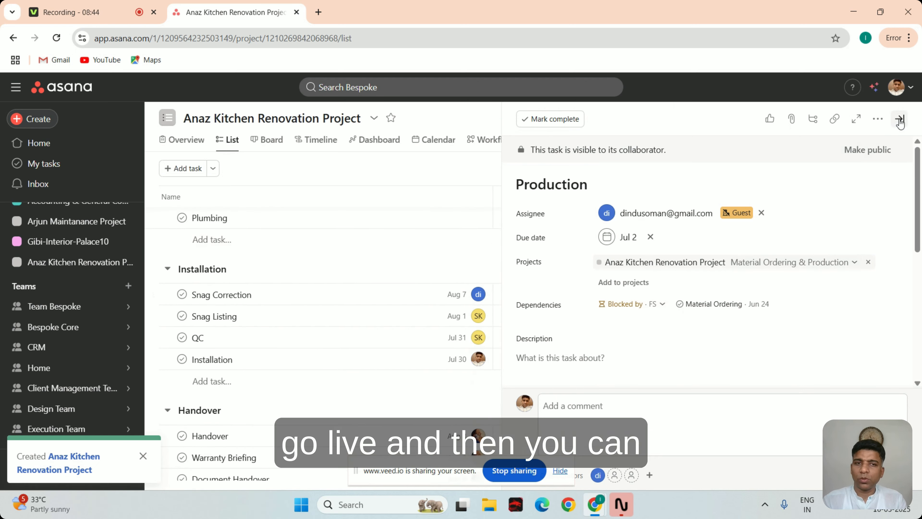
left_click(899, 118)
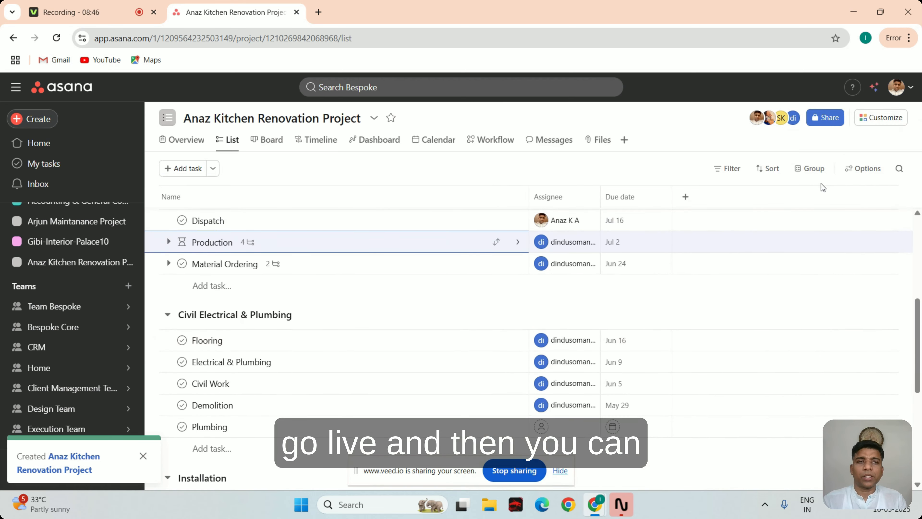
Open the project's sharing settings, review its member list and close the settings.
left_click(822, 121)
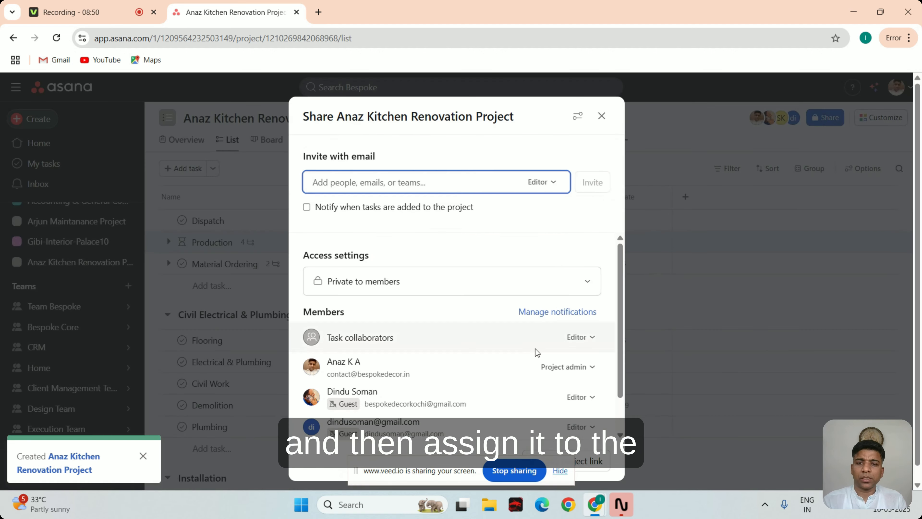
scroll(478, 391, "down", 1)
scroll(478, 391, "down", 1)
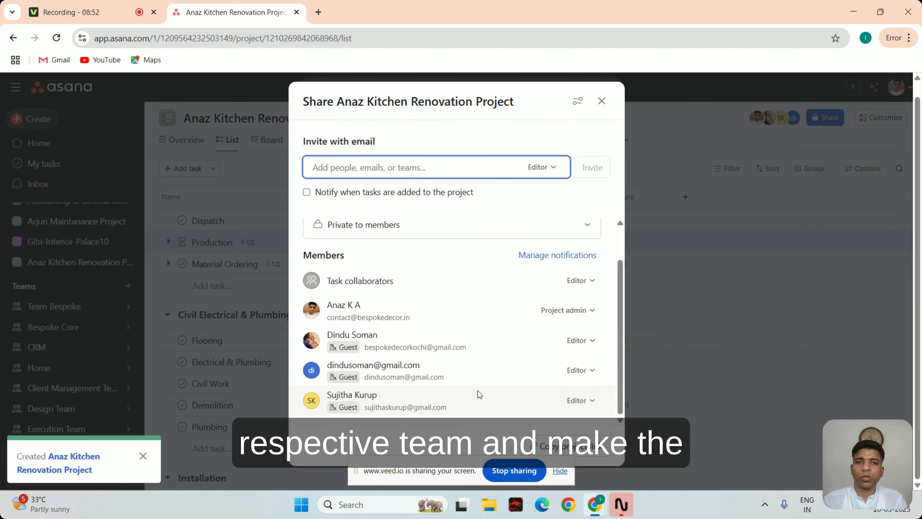
scroll(477, 391, "up", 2)
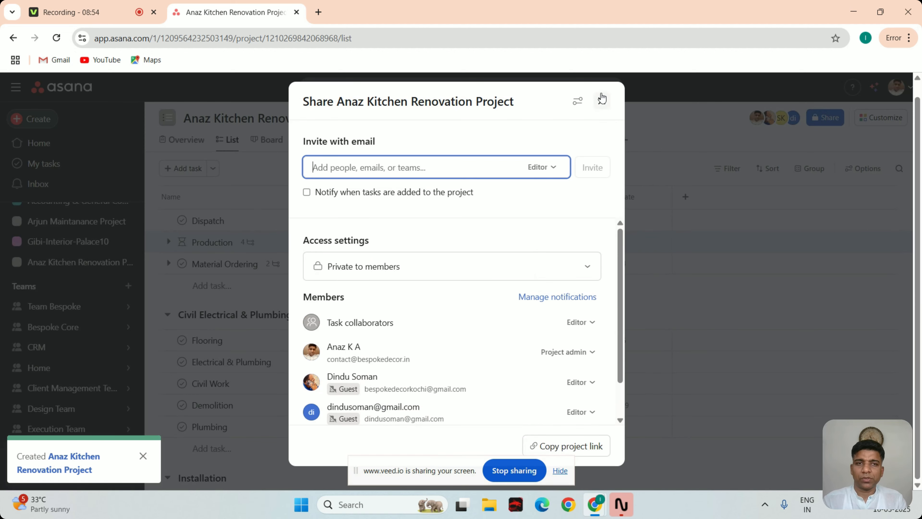
left_click(601, 101)
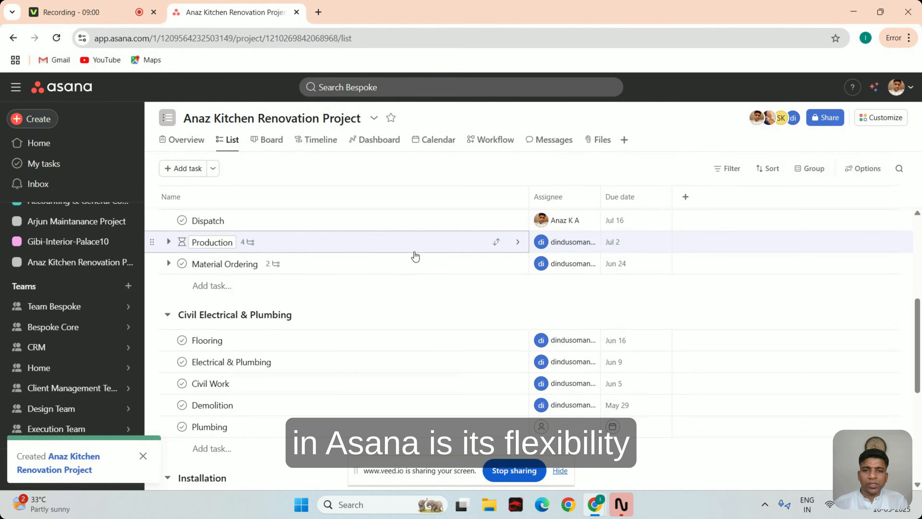
Look over the project's task list and view the same sections and tasks as a board.
scroll(415, 256, "up", 1)
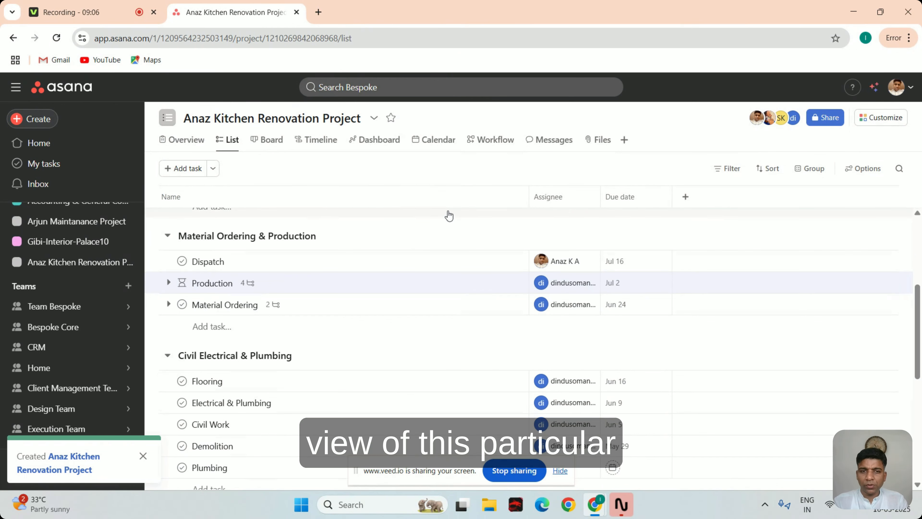
scroll(495, 301, "up", 4)
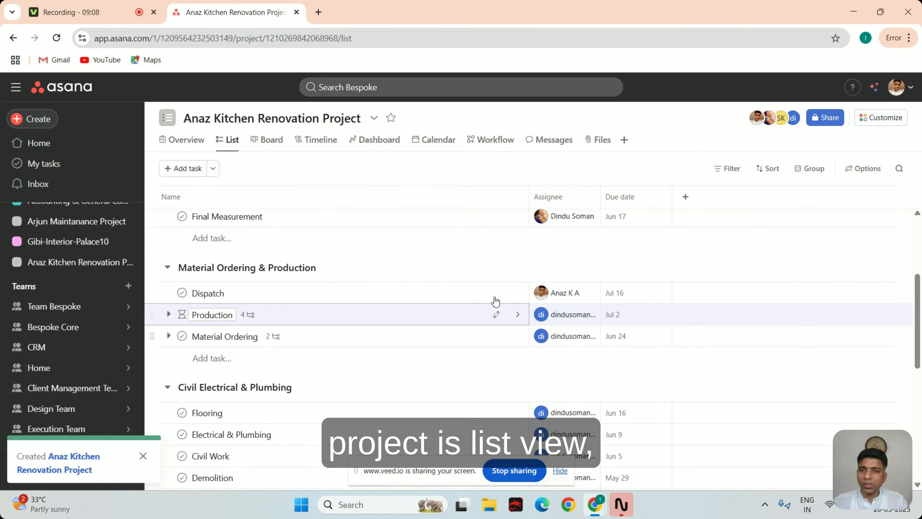
scroll(495, 301, "up", 1)
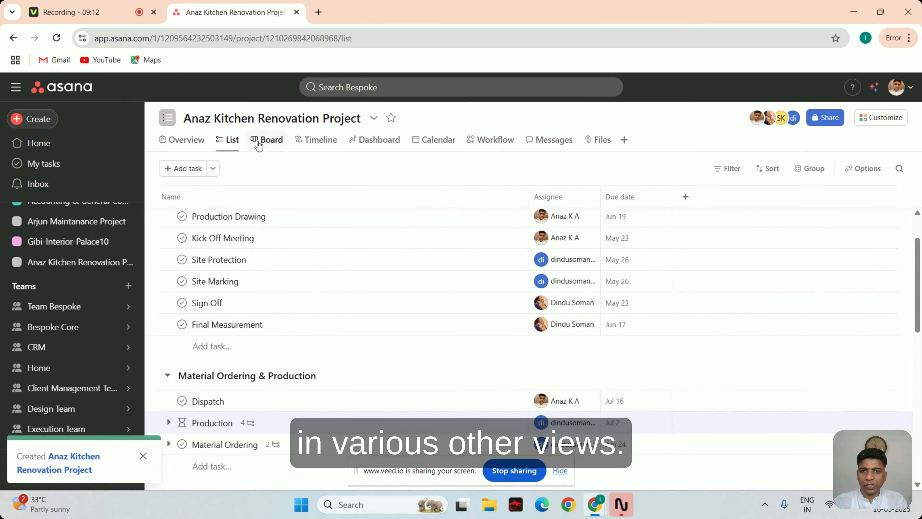
left_click(266, 143)
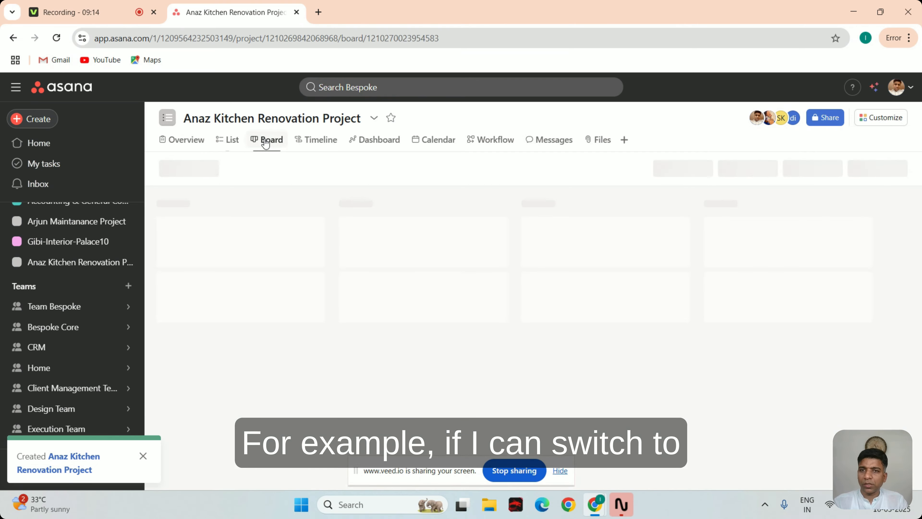
scroll(454, 296, "right", 8)
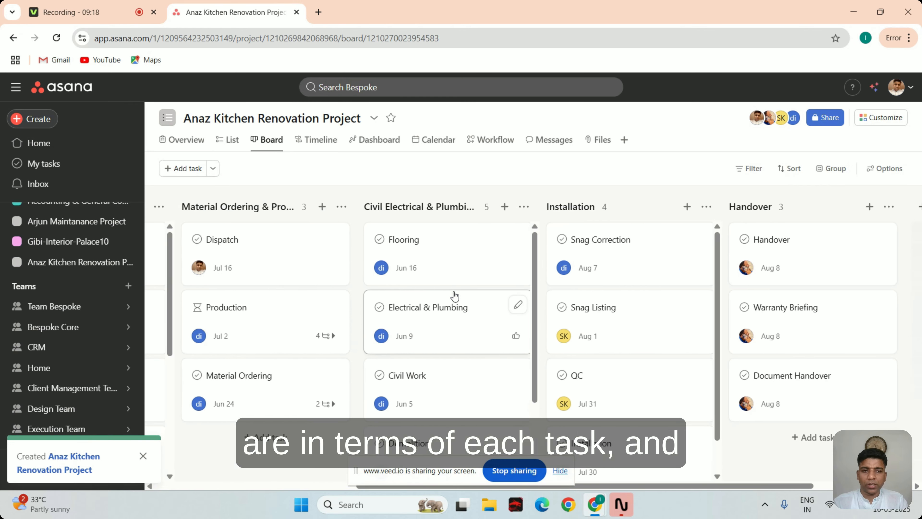
scroll(454, 296, "left", 6)
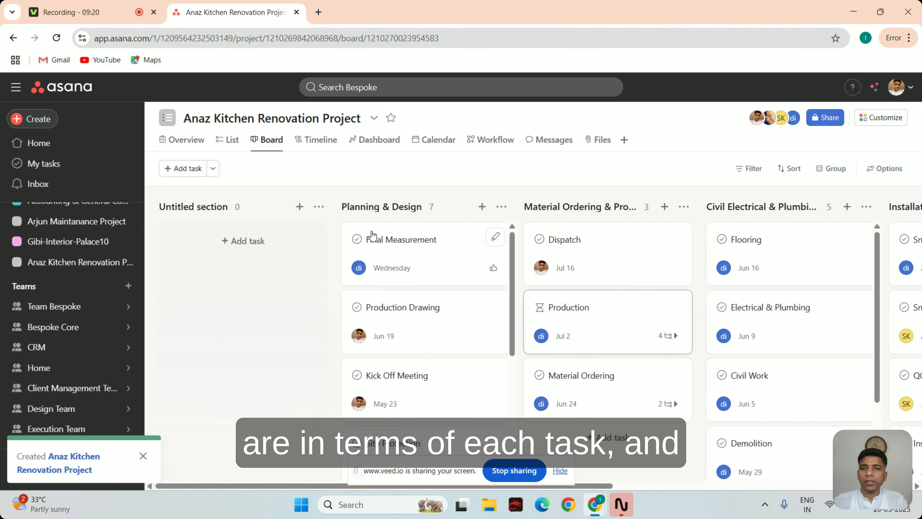
Show the project as a timeline and examine how its tasks are scheduled across sections and weeks.
left_click(325, 142)
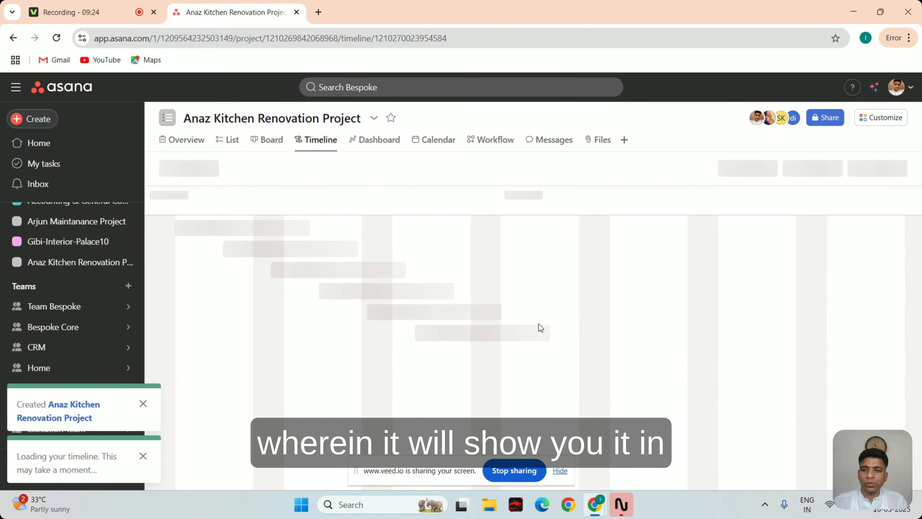
scroll(539, 324, "down", 1)
scroll(539, 323, "up", 1)
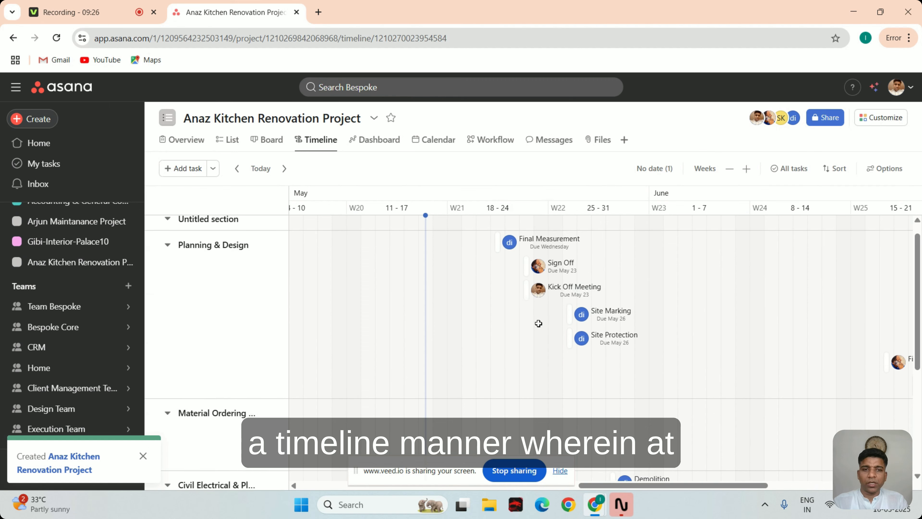
scroll(662, 360, "down", 5)
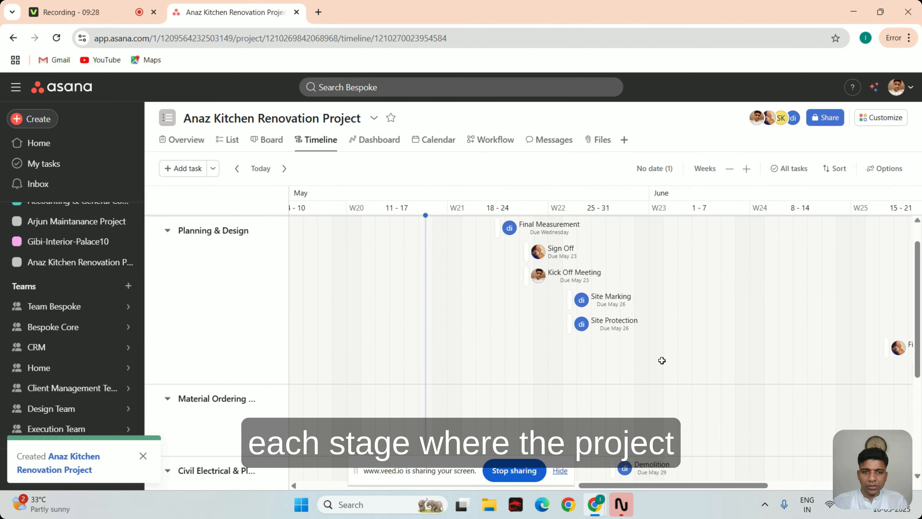
scroll(661, 360, "up", 5)
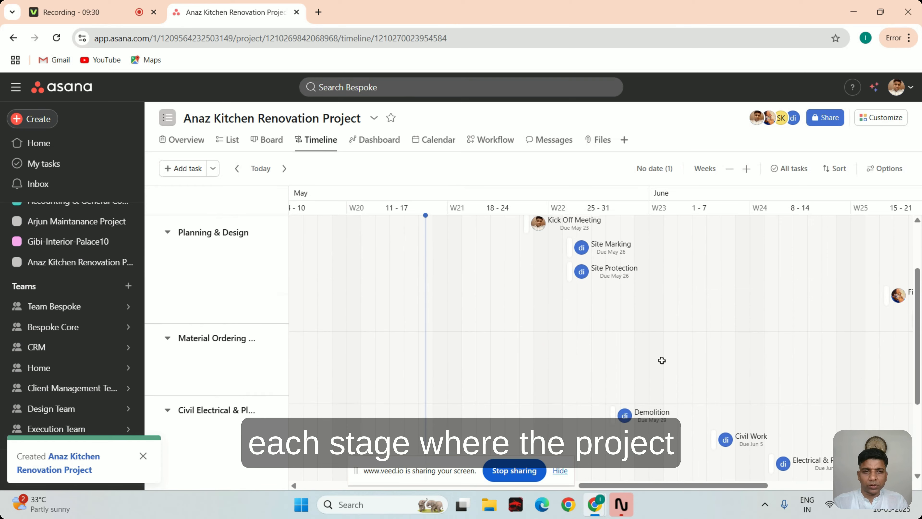
scroll(661, 360, "right", 2)
scroll(661, 360, "right", 5)
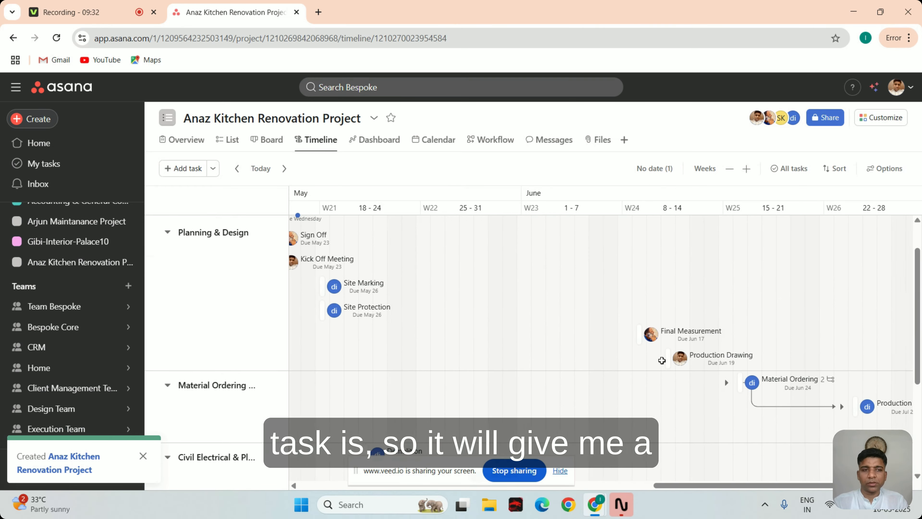
scroll(662, 360, "left", 8)
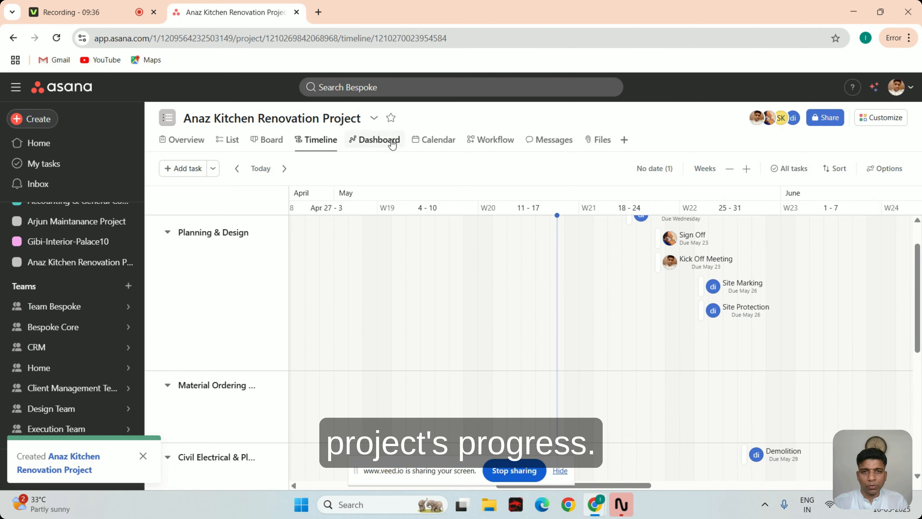
View the project's tasks in the calendar and return to the list view to look over the Planning & Design tasks.
left_click(438, 141)
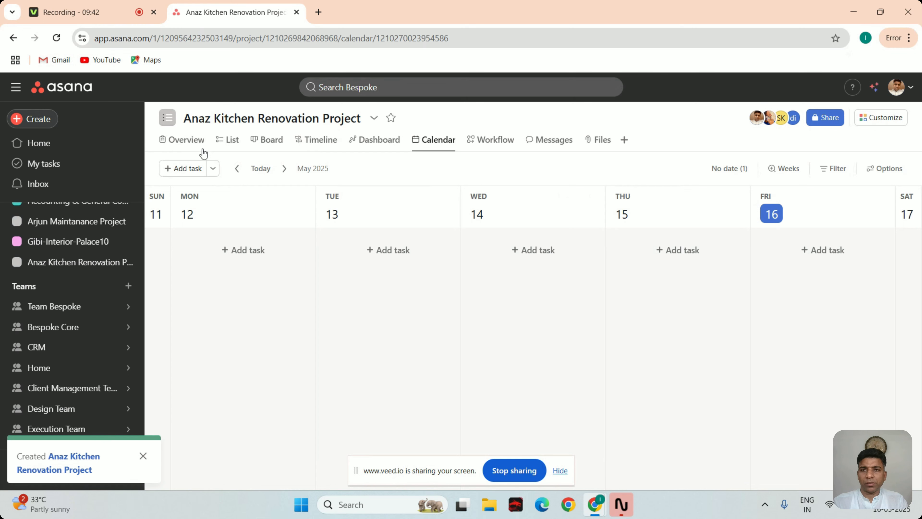
left_click(229, 139)
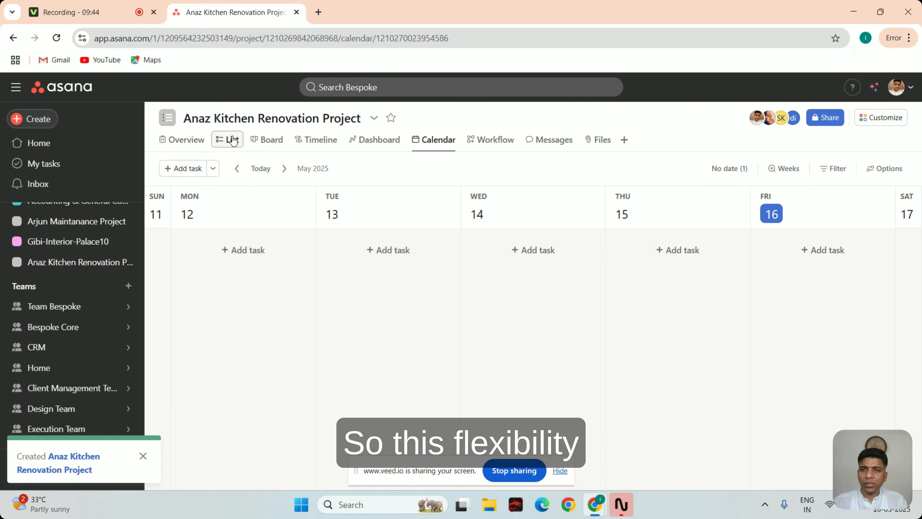
scroll(617, 296, "down", 4)
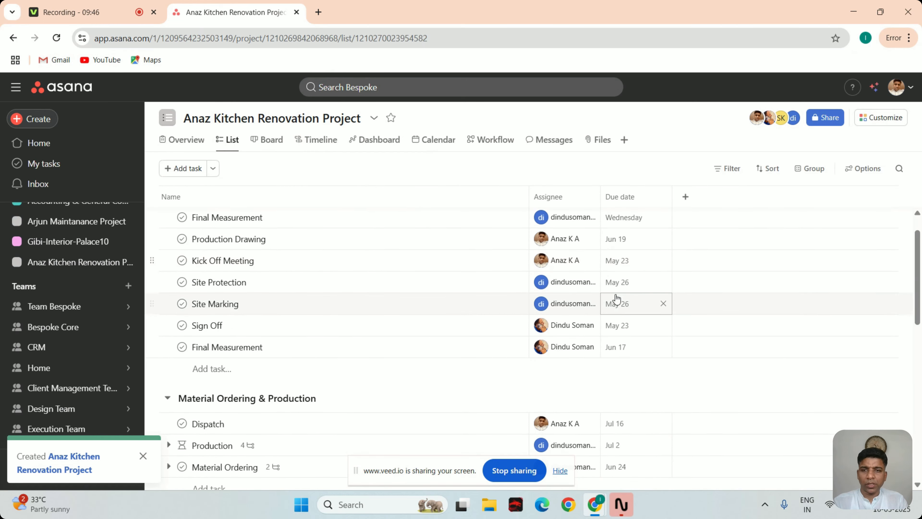
scroll(617, 296, "up", 4)
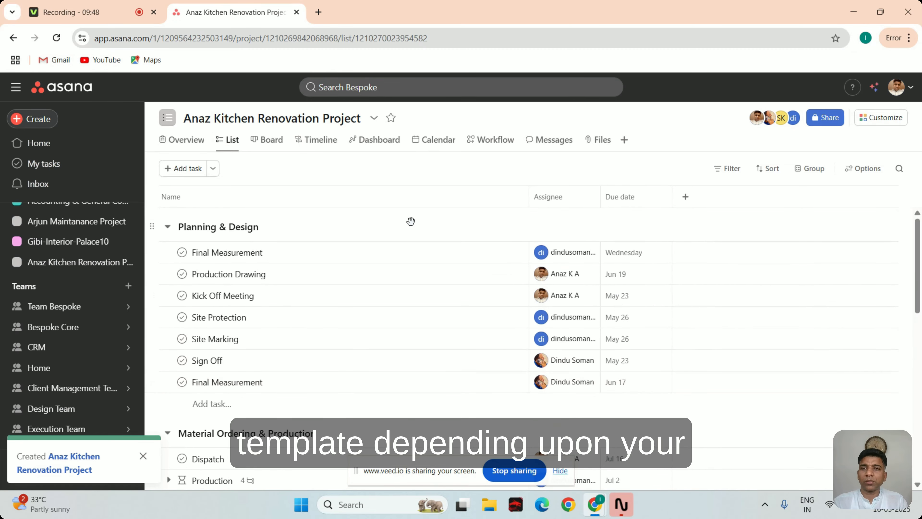
Switch the project through the board and timeline views to its dashboard of task charts.
left_click(268, 144)
left_click(313, 143)
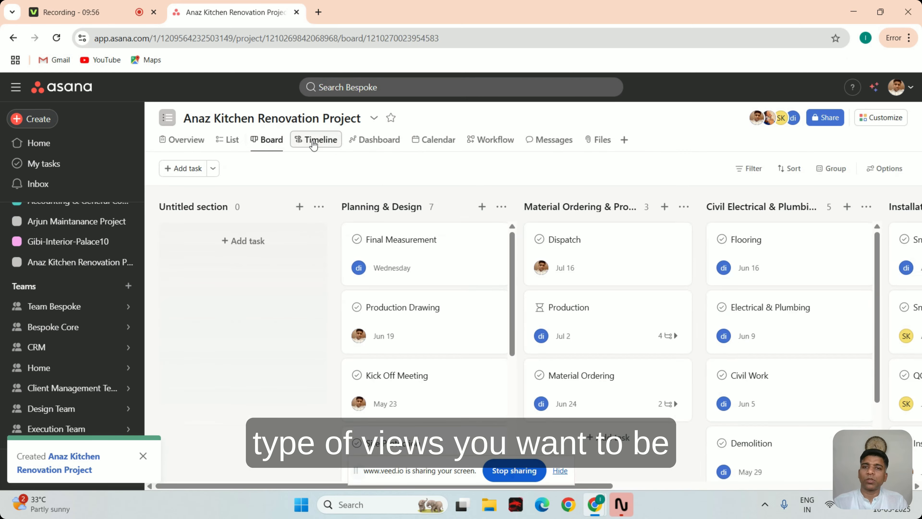
left_click(385, 147)
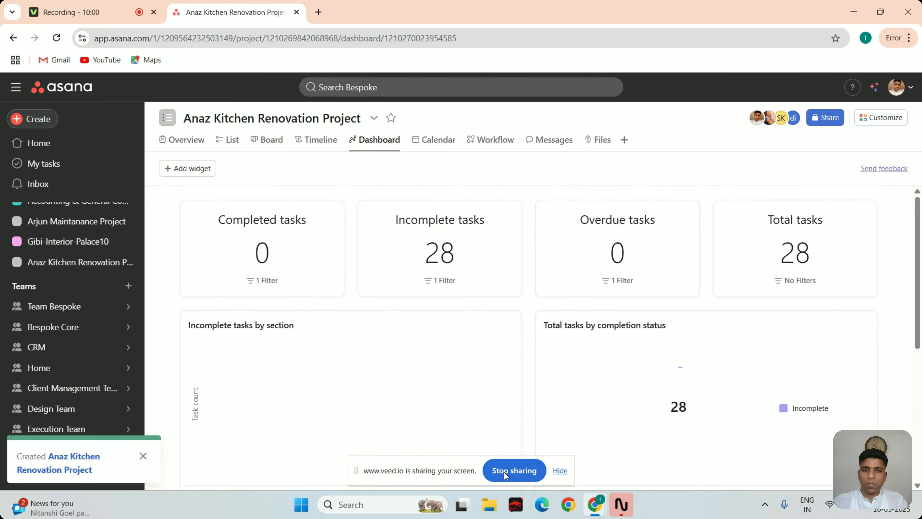
Reopen the kitchen renovation project from the list of projects so that its task list is shown.
mouse_move(97, 313)
scroll(98, 314, "up", 1)
scroll(98, 314, "down", 1)
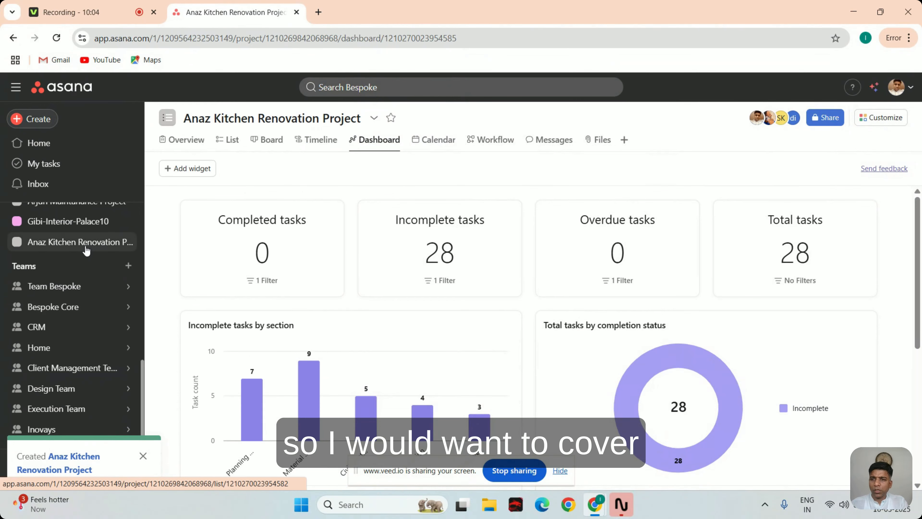
left_click(116, 248)
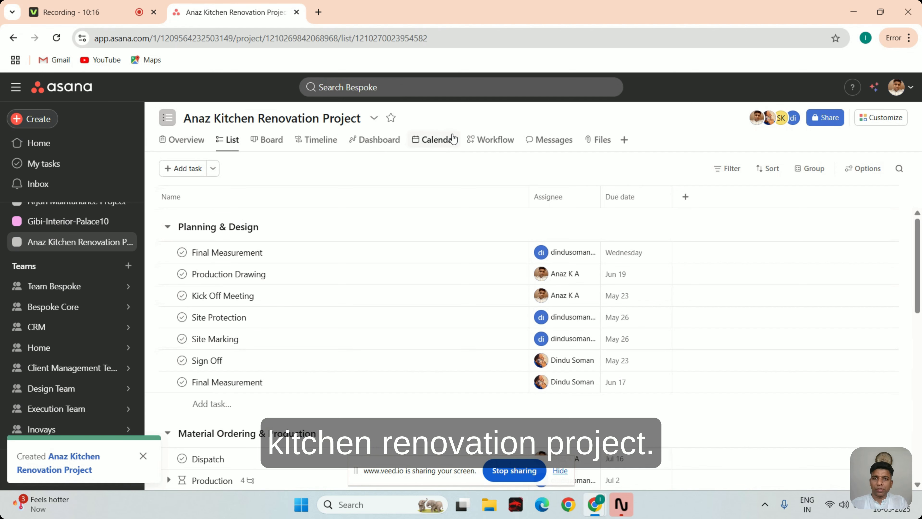
Start a workflow rule that adds a comment to tasks moved into the Planning & Design section.
left_click(498, 145)
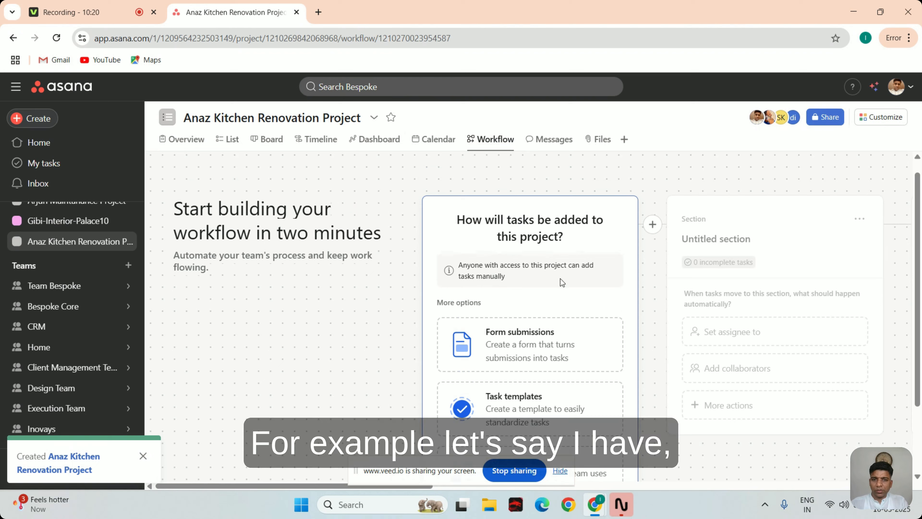
scroll(508, 389, "right", 5)
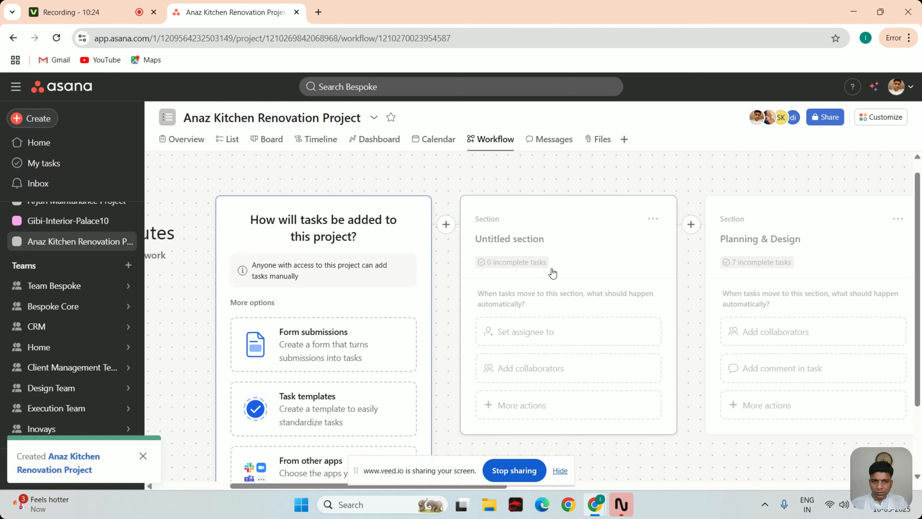
left_click(551, 271)
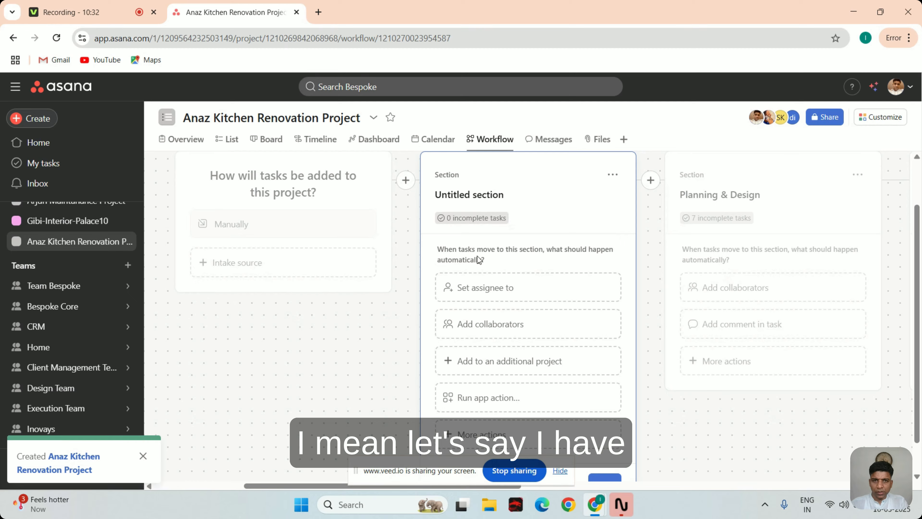
scroll(476, 255, "right", 5)
left_click(439, 243)
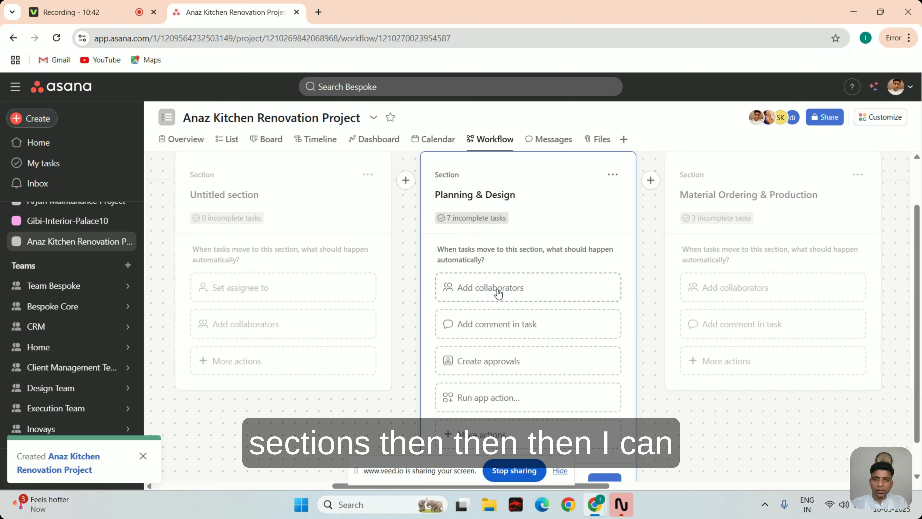
left_click(507, 333)
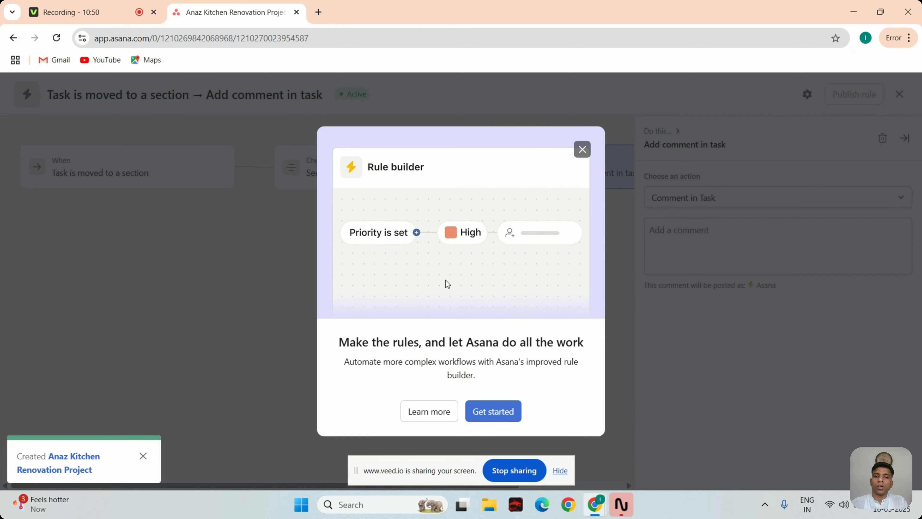
left_click(493, 412)
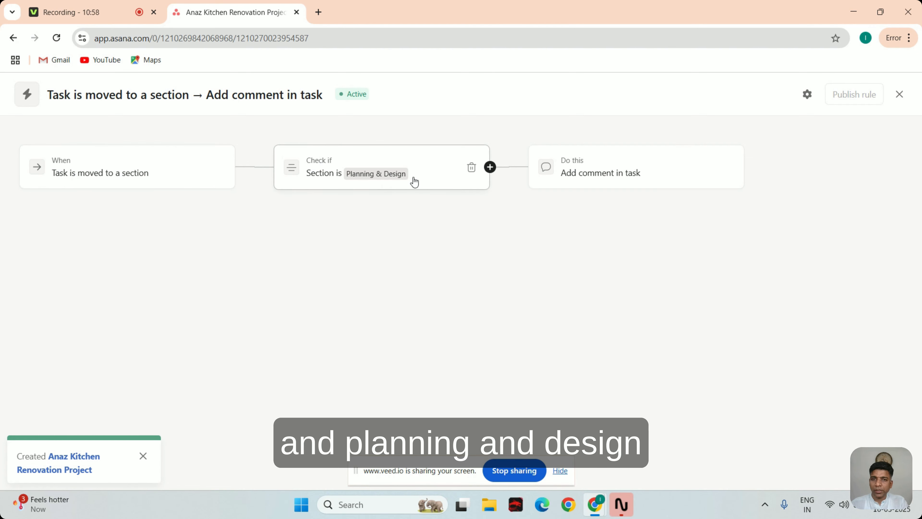
Set the rule's task comment to "Check the design confirmation from the the client" and publish the rule.
left_click(607, 177)
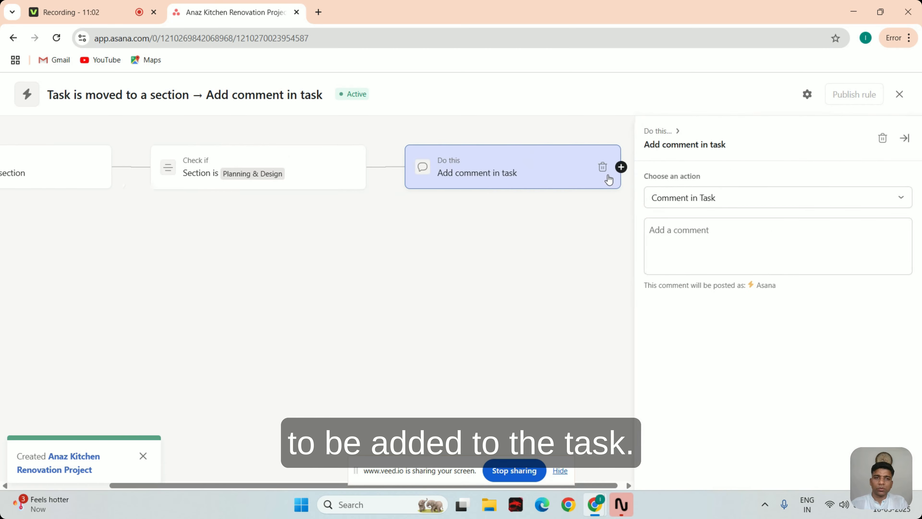
left_click(675, 235)
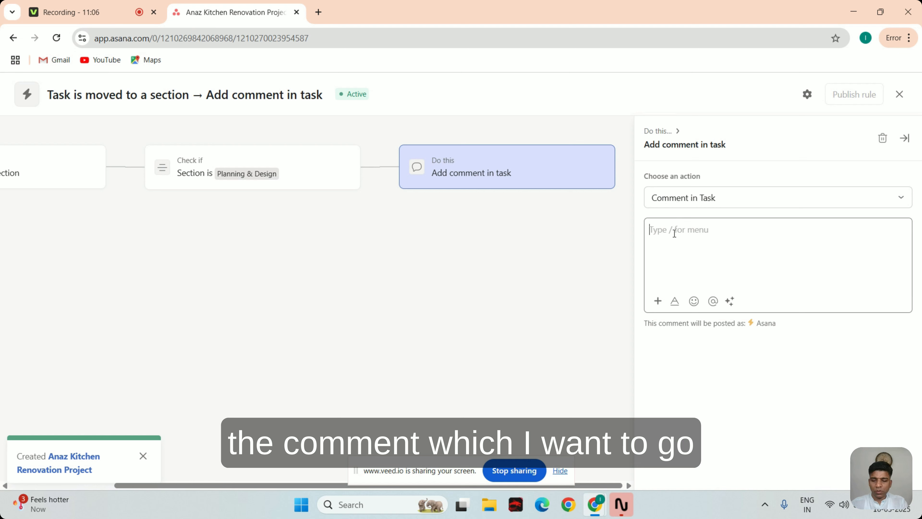
type("Check t")
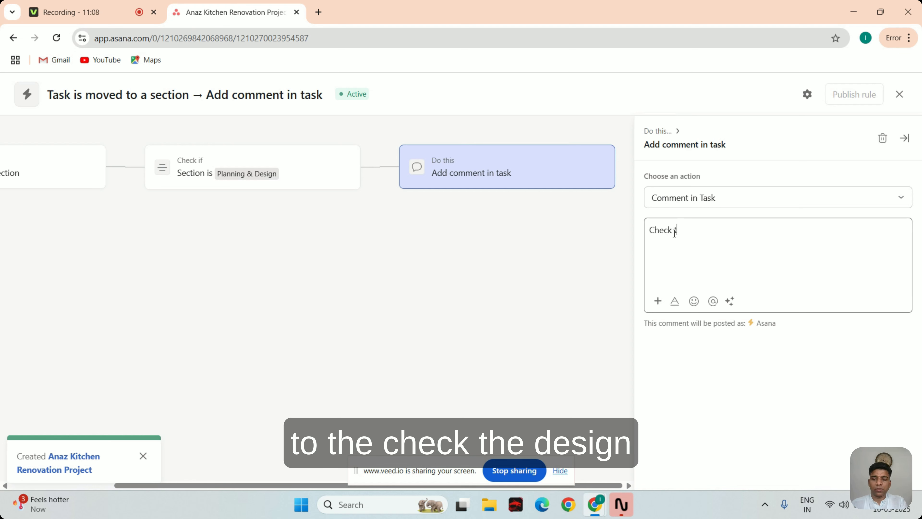
type("he design")
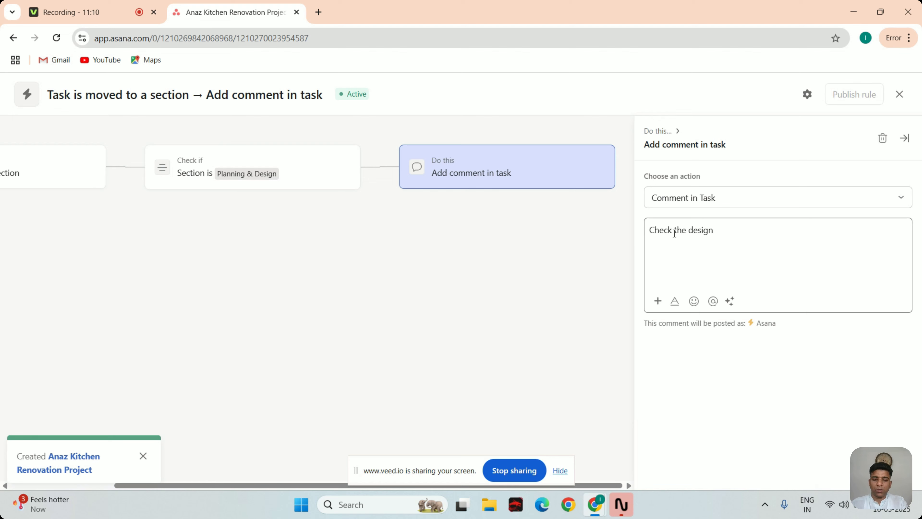
type(" confirmation fro")
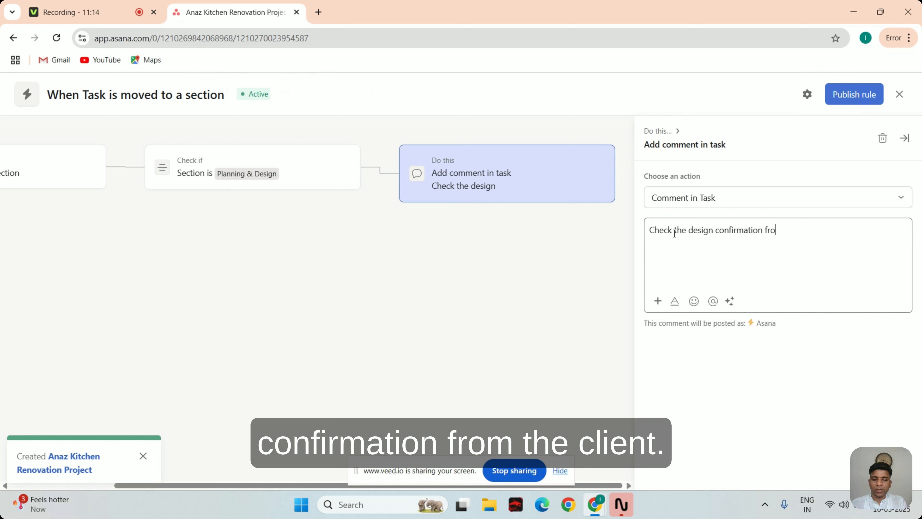
type("m the the client")
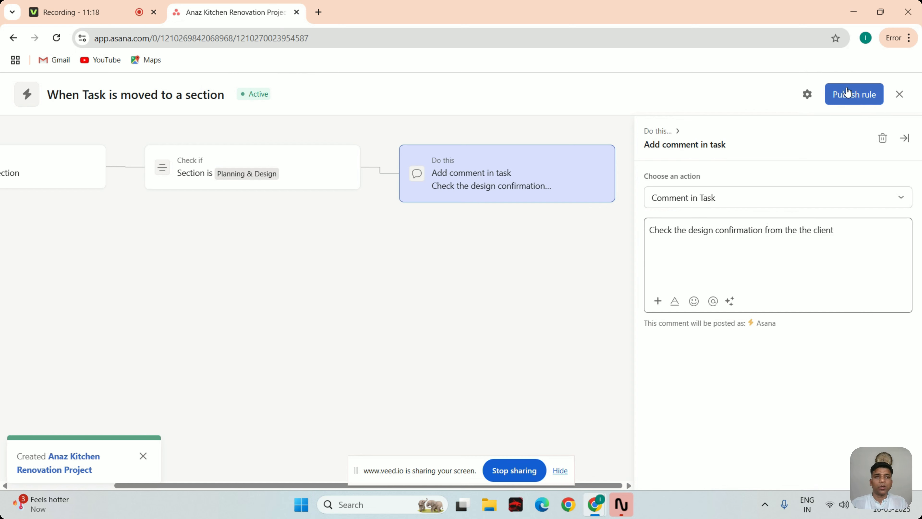
left_click(856, 96)
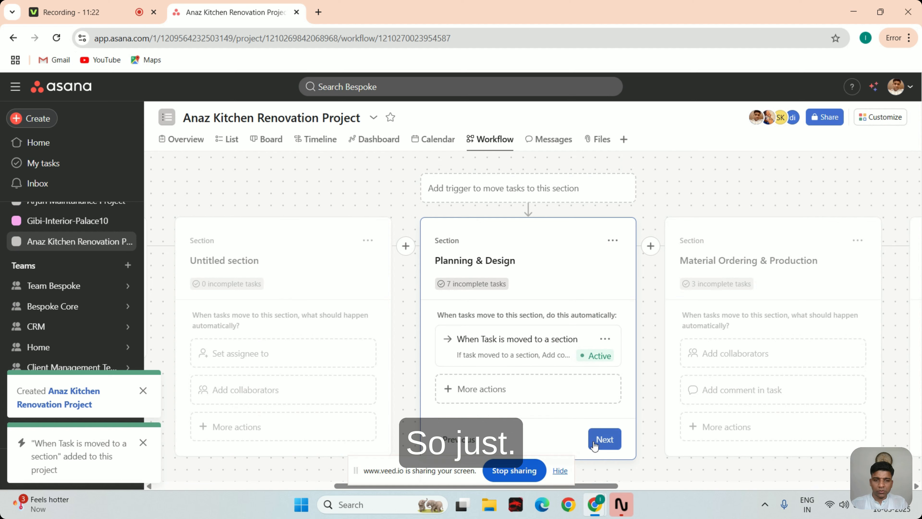
Examine the automatic actions offered for Material Ordering & Production and the neighbouring sections of the workflow.
left_click(598, 437)
left_click(598, 437)
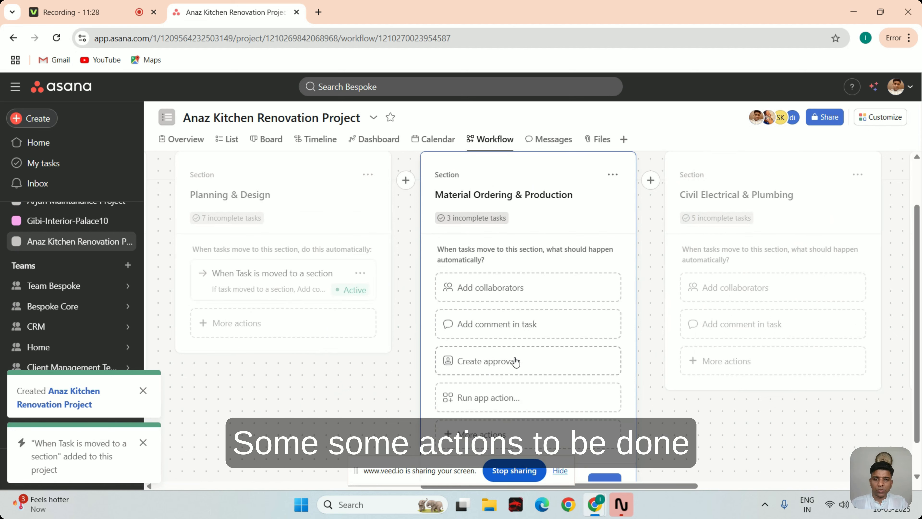
scroll(595, 298, "down", 1)
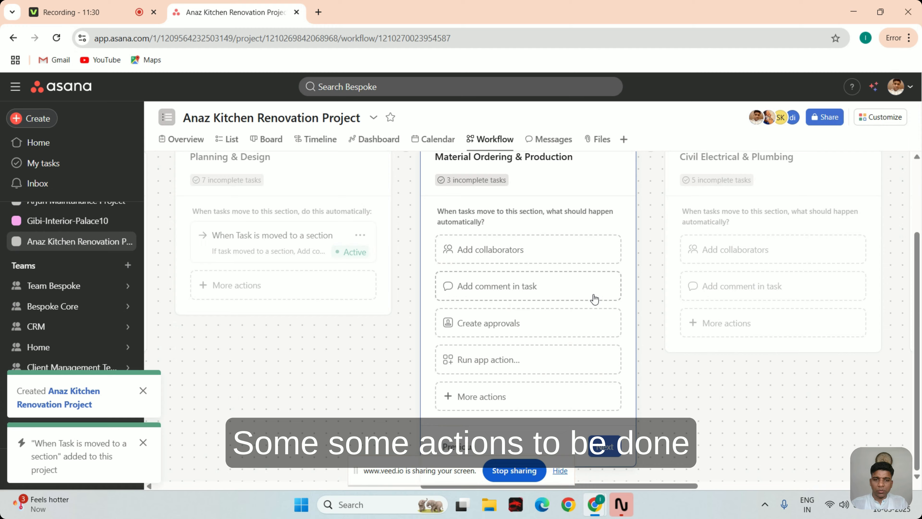
scroll(594, 298, "up", 2)
scroll(594, 299, "down", 1)
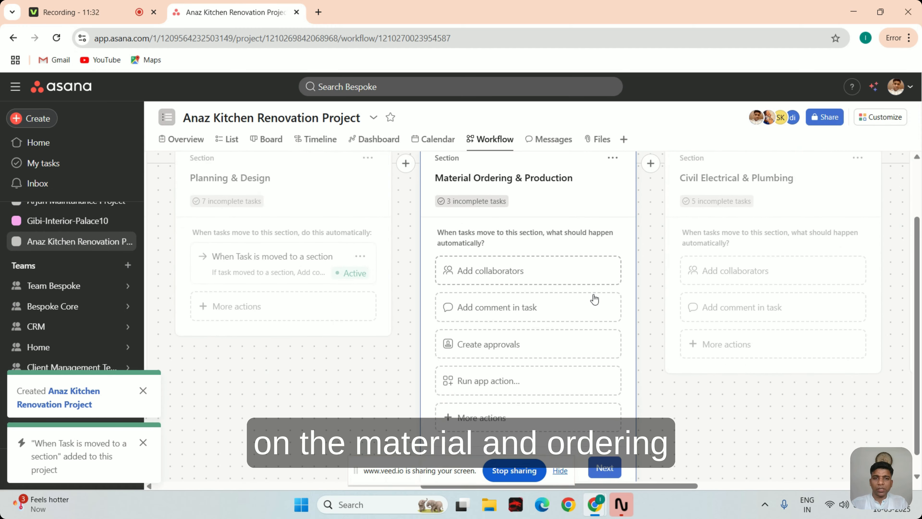
scroll(594, 299, "up", 1)
scroll(594, 300, "down", 1)
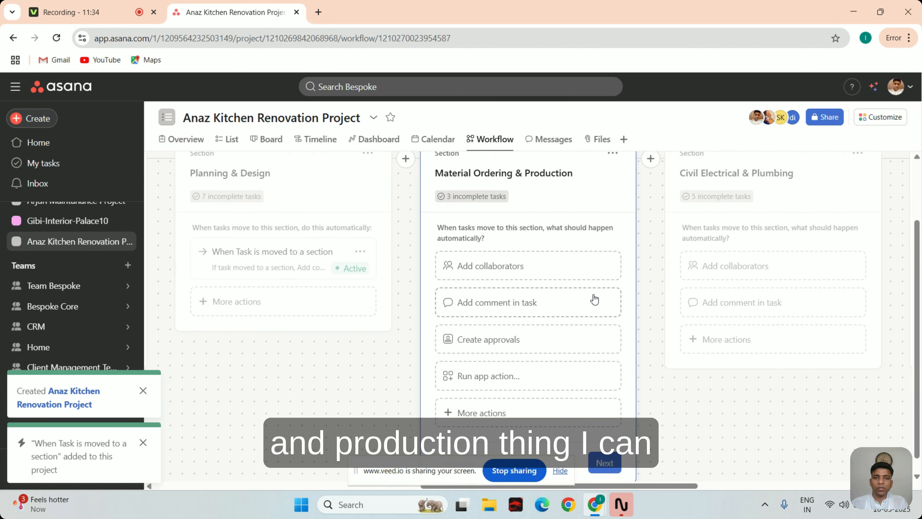
scroll(586, 350, "right", 2)
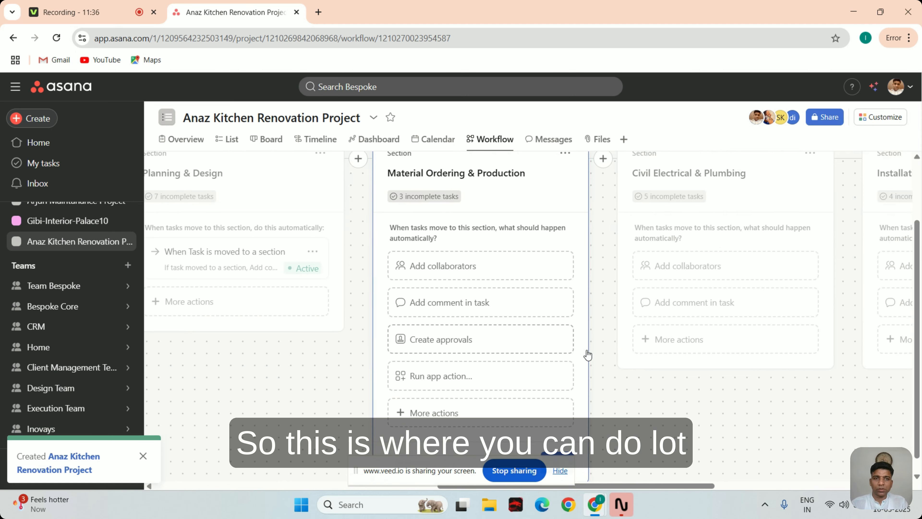
scroll(586, 350, "up", 2)
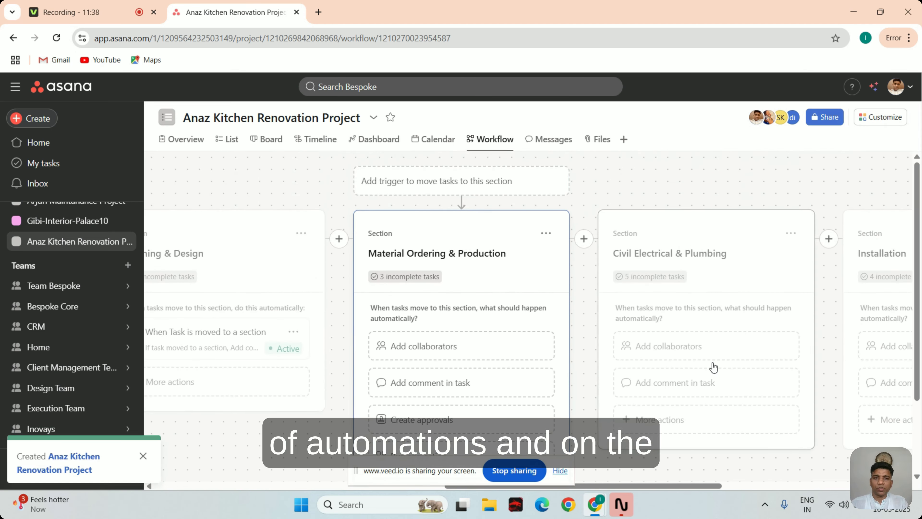
scroll(713, 367, "down", 1)
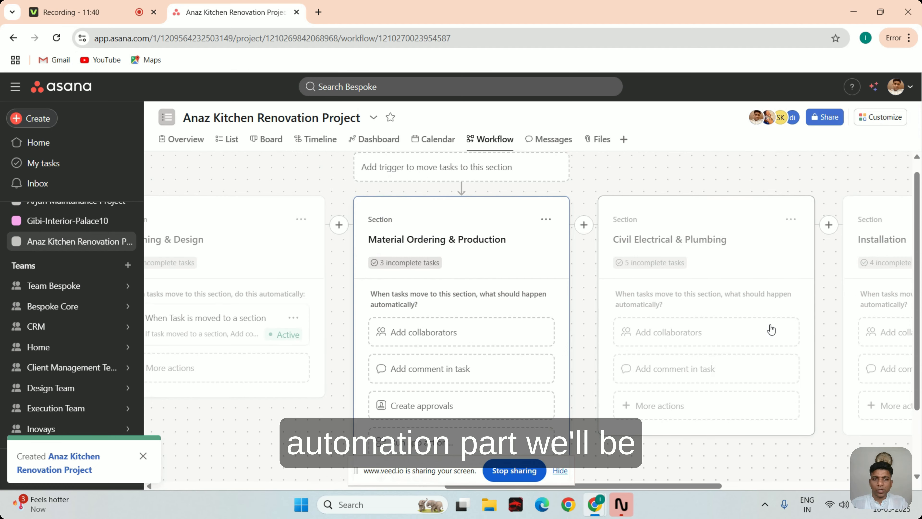
scroll(782, 349, "right", 4)
scroll(782, 349, "left", 6)
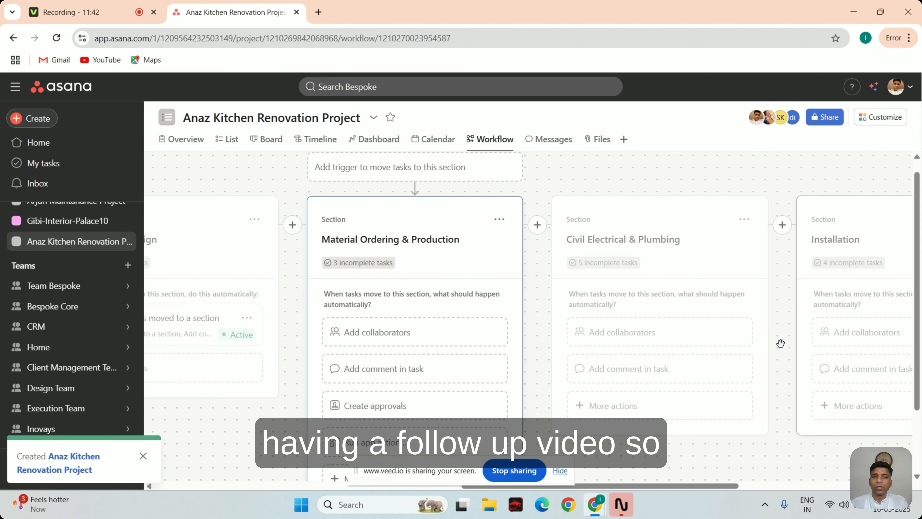
scroll(782, 348, "left", 3)
scroll(782, 349, "left", 12)
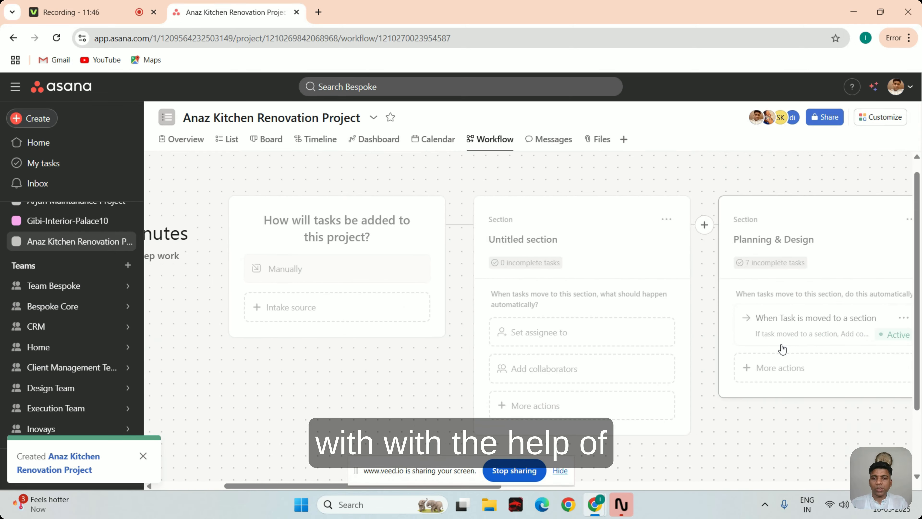
scroll(782, 348, "left", 5)
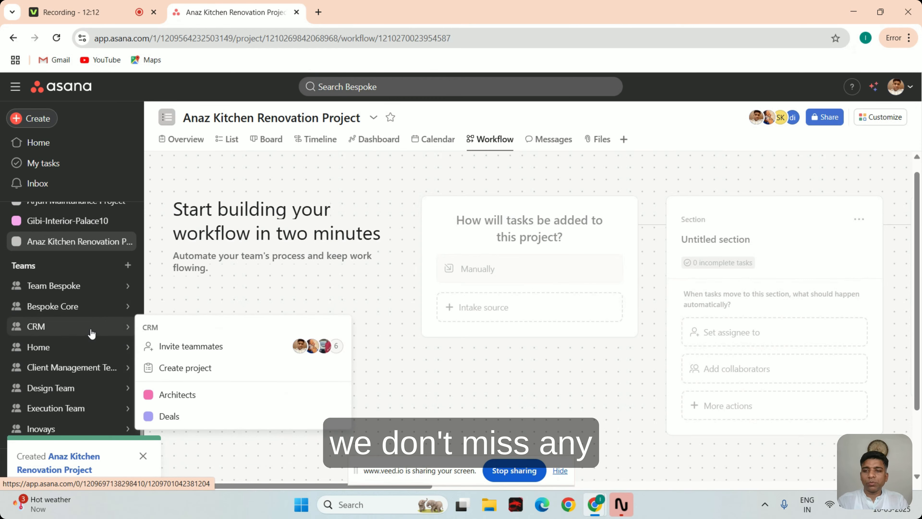
Go to the Execution Team's page and open the advanced search filters.
left_click(74, 409)
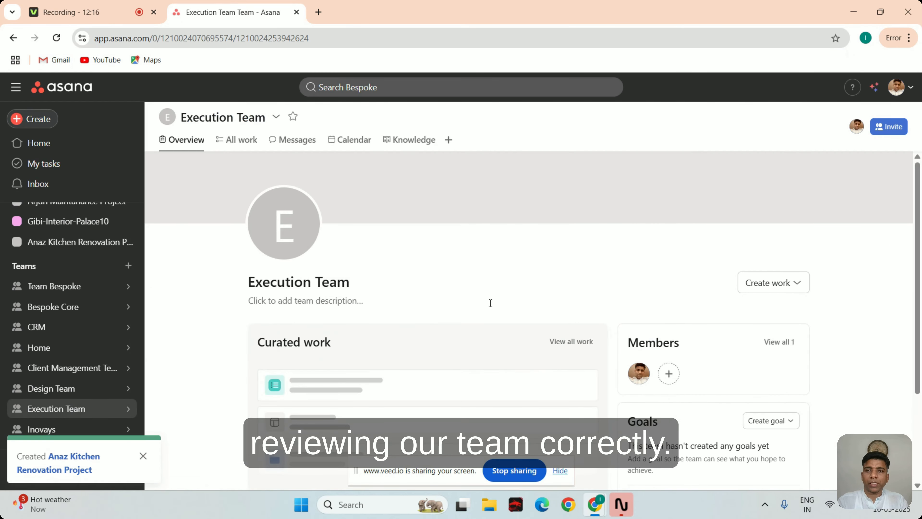
left_click(333, 83)
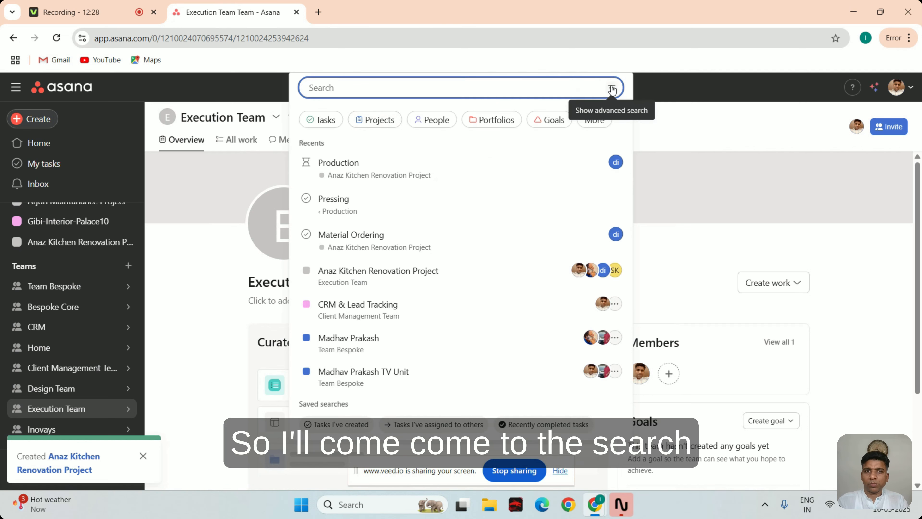
left_click(702, 132)
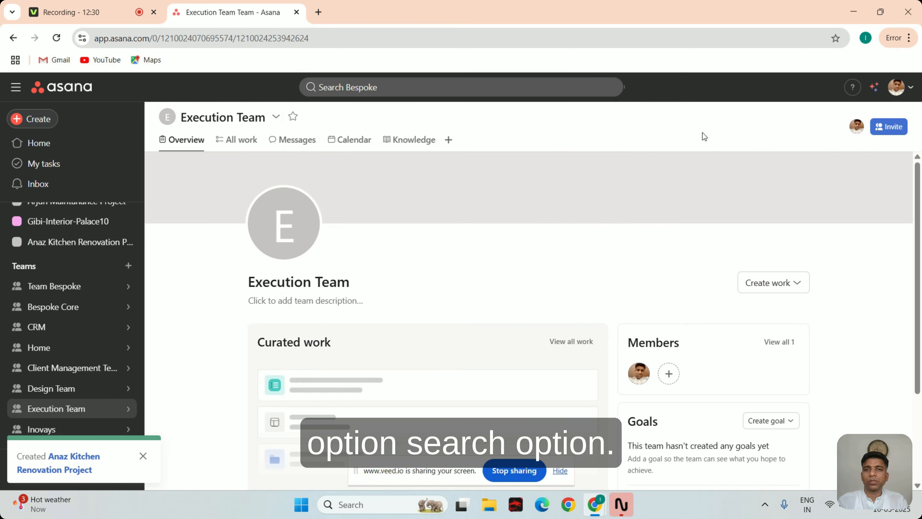
left_click(406, 87)
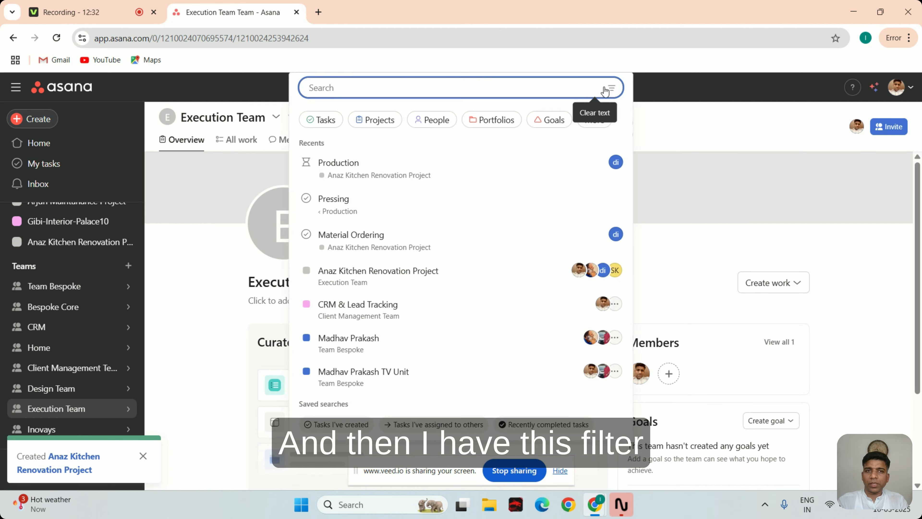
left_click(612, 89)
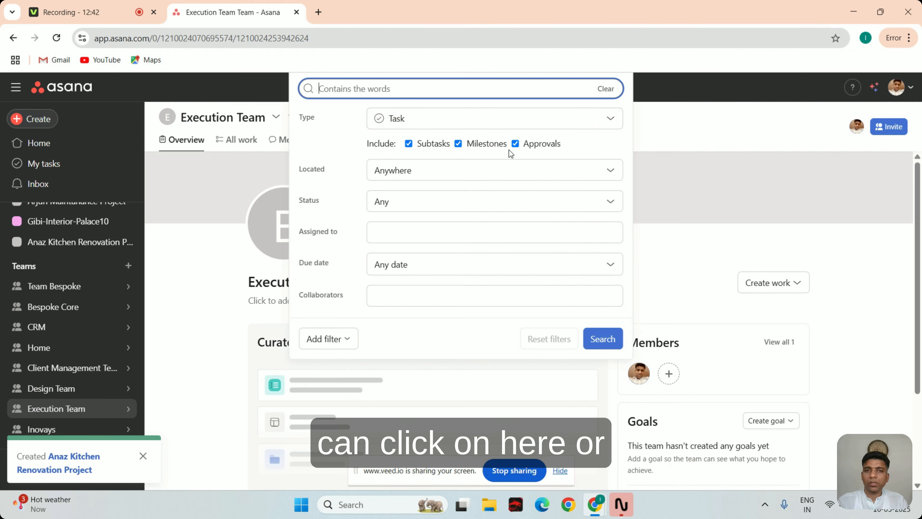
Restrict the task search's location to teams and choose Execution Team.
left_click(429, 174)
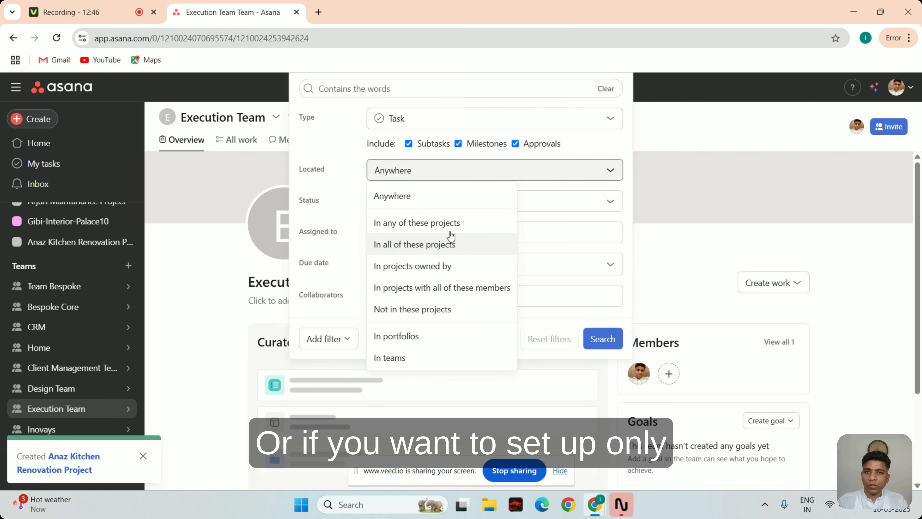
left_click(428, 248)
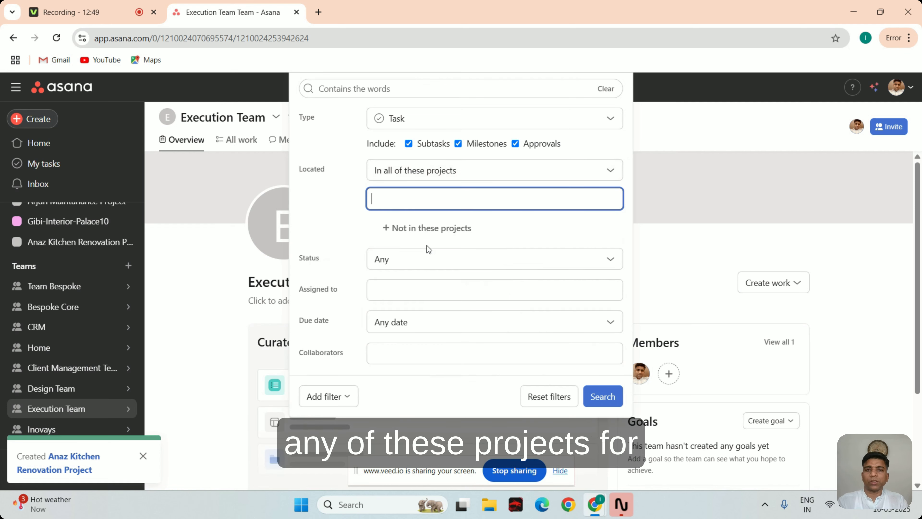
left_click(462, 172)
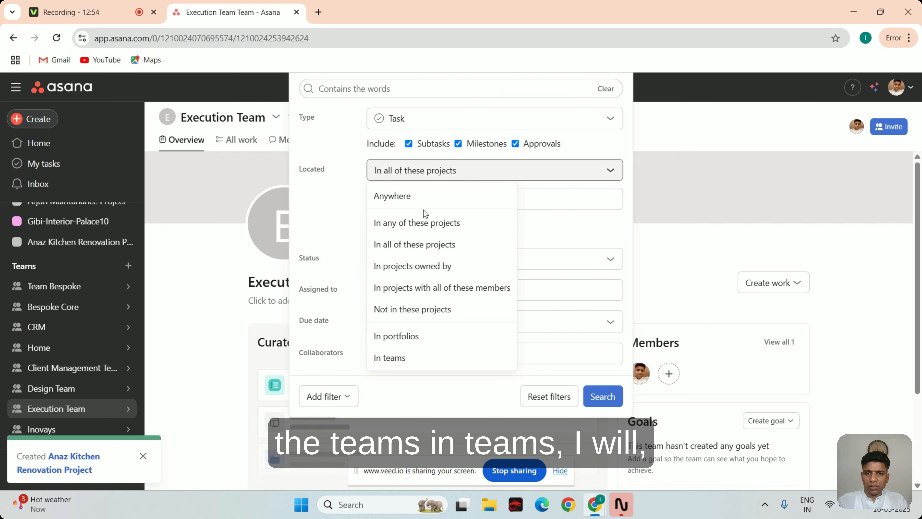
left_click(405, 358)
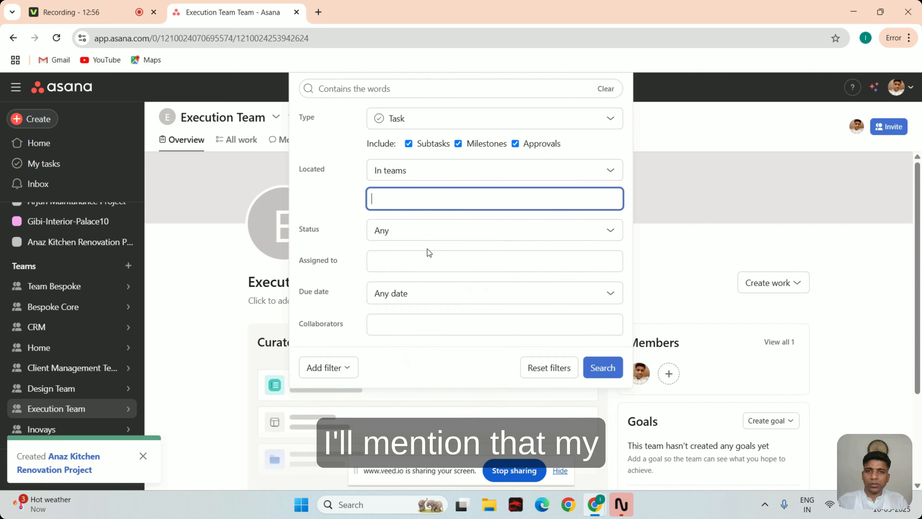
type("Exe")
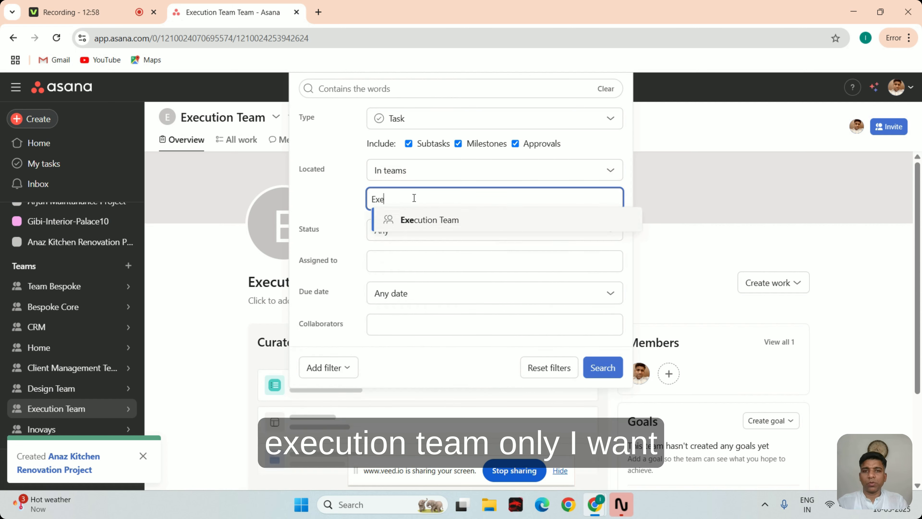
left_click(416, 220)
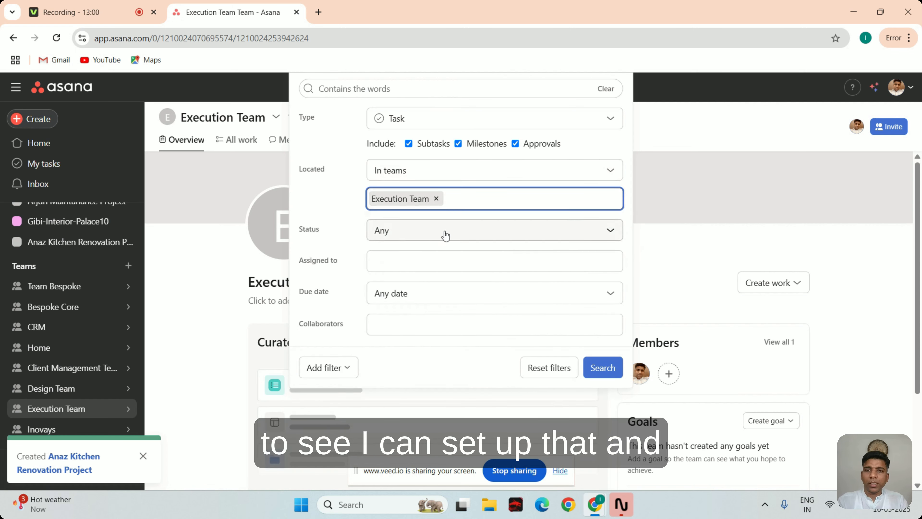
Limit the Execution Team task search to incomplete tasks and run it.
left_click(433, 237)
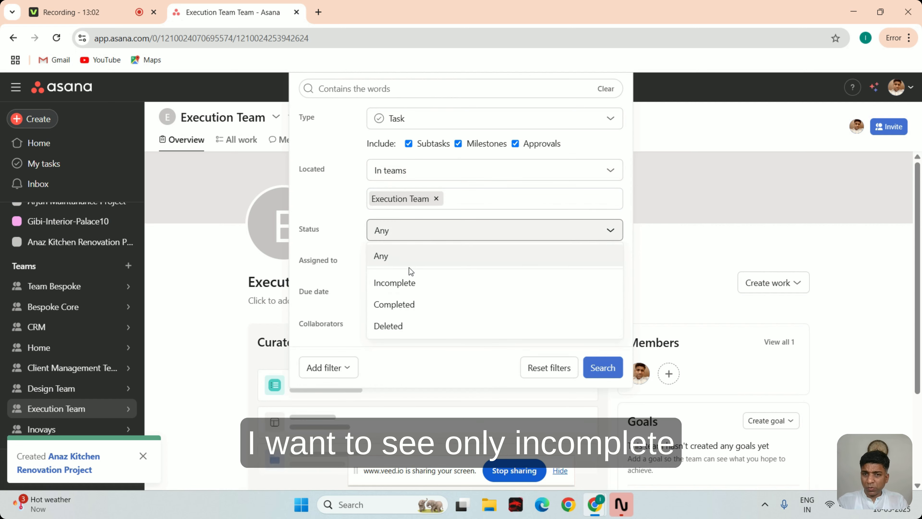
left_click(405, 286)
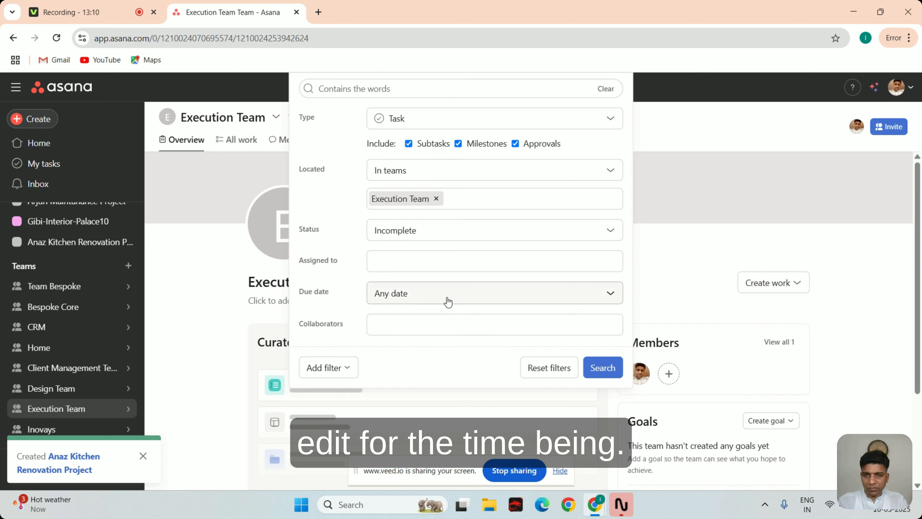
left_click(604, 368)
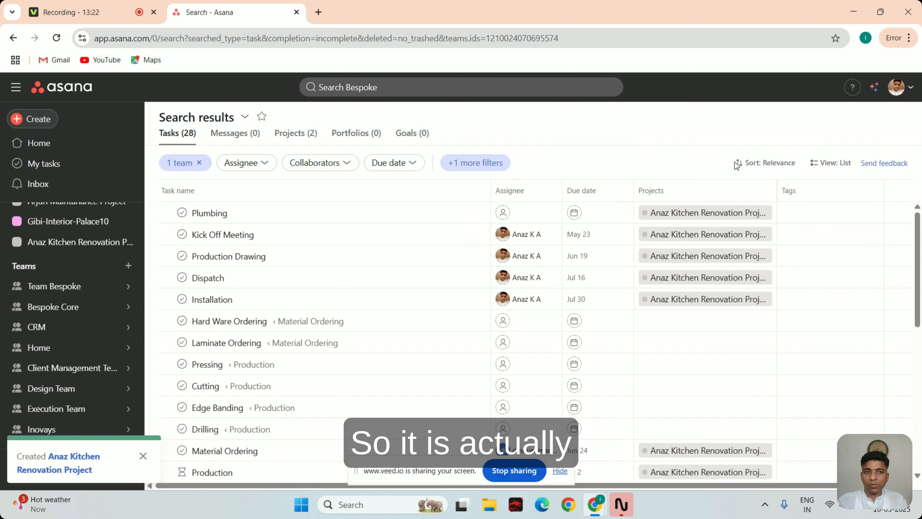
Sort the search results by due date and look through the task list.
left_click(755, 164)
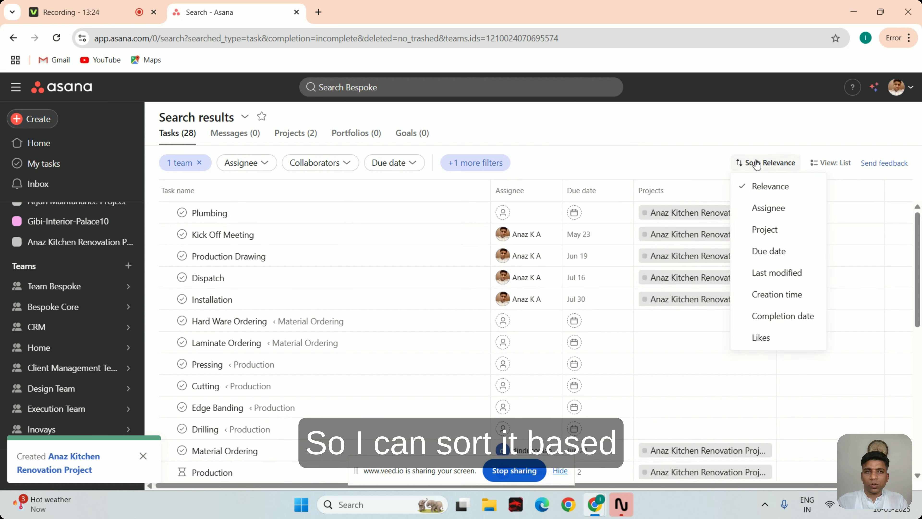
left_click(767, 251)
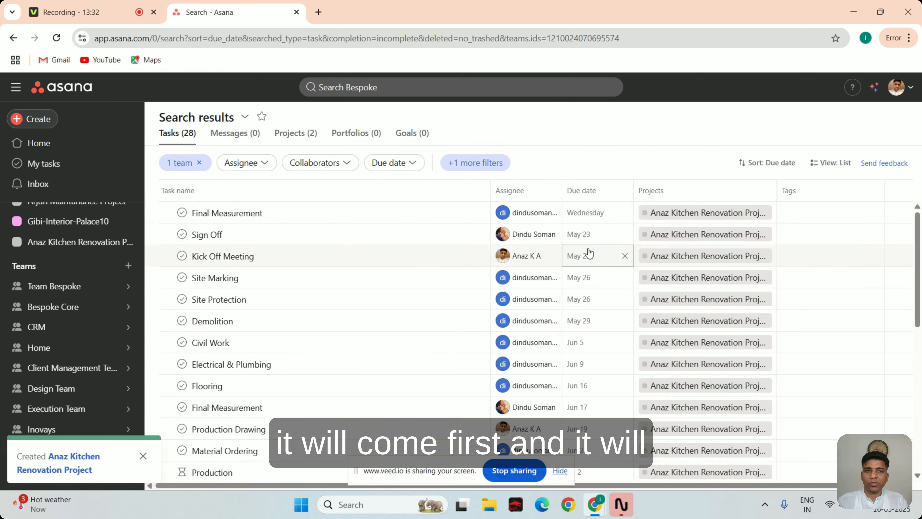
scroll(728, 303, "down", 6)
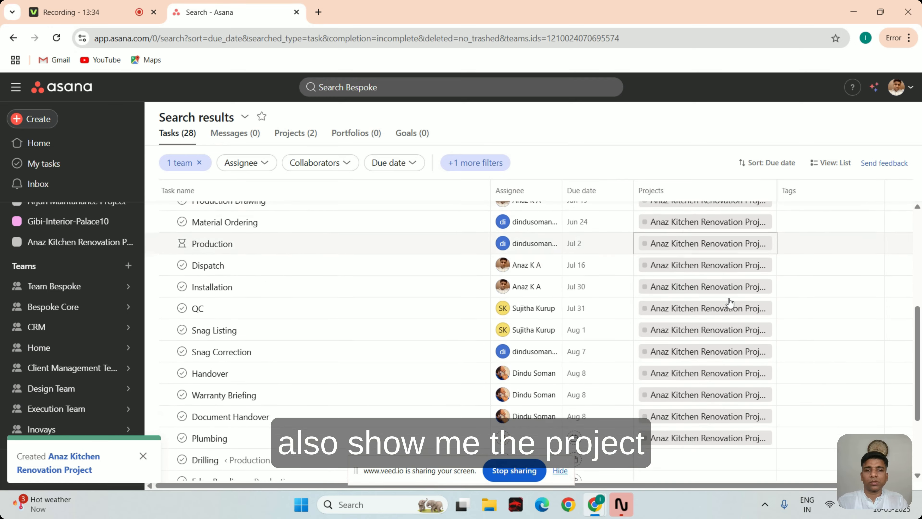
scroll(729, 302, "up", 2)
scroll(729, 303, "up", 4)
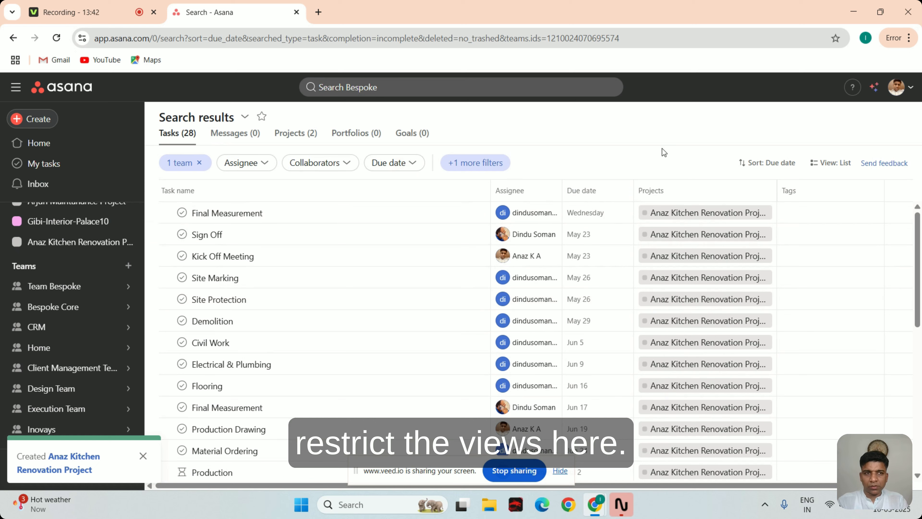
Filter the tasks to a due date range from 05/01/2025 to 05/16/2025 and run the search.
left_click(388, 164)
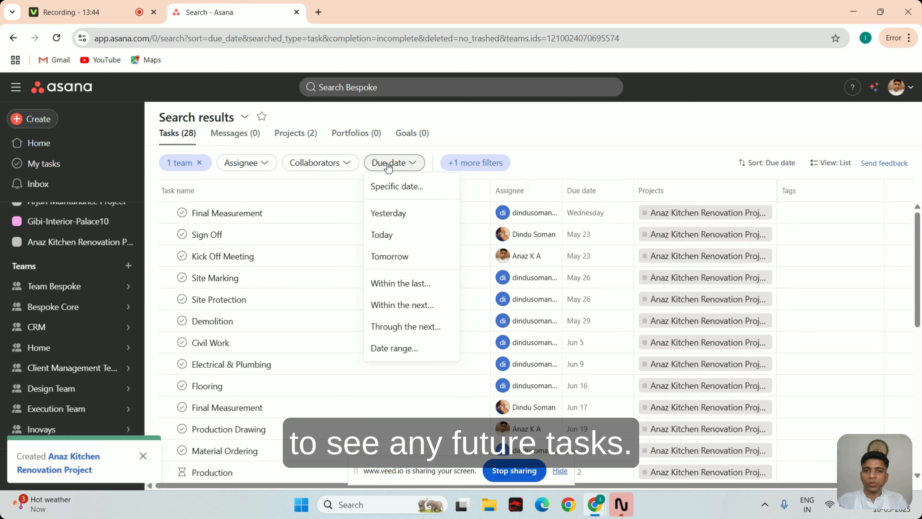
left_click(404, 348)
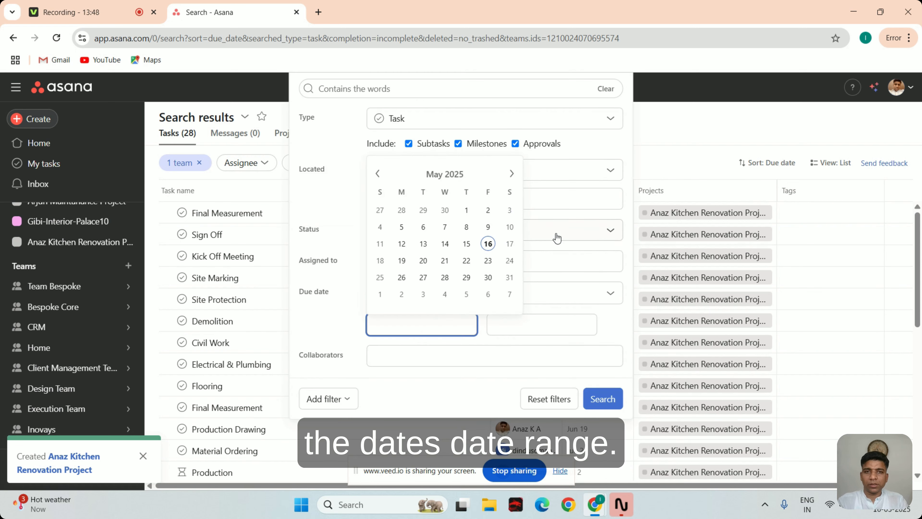
left_click(581, 137)
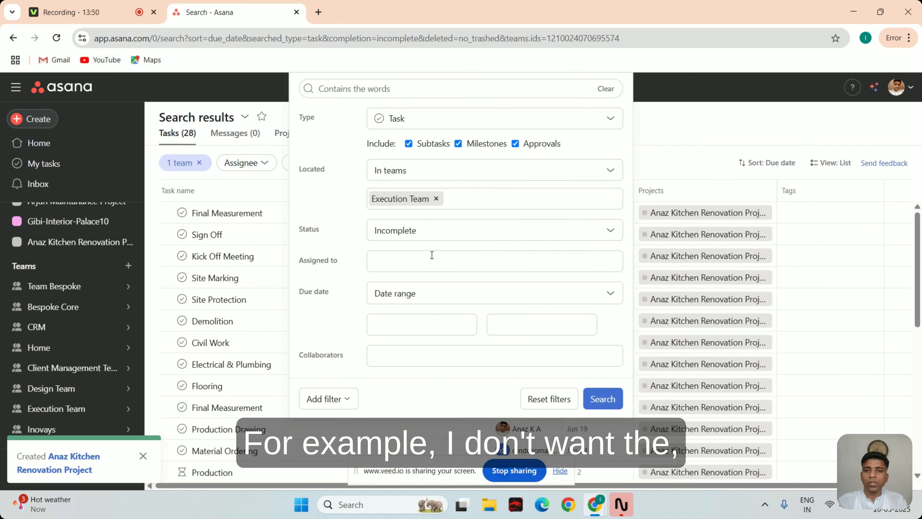
left_click(398, 293)
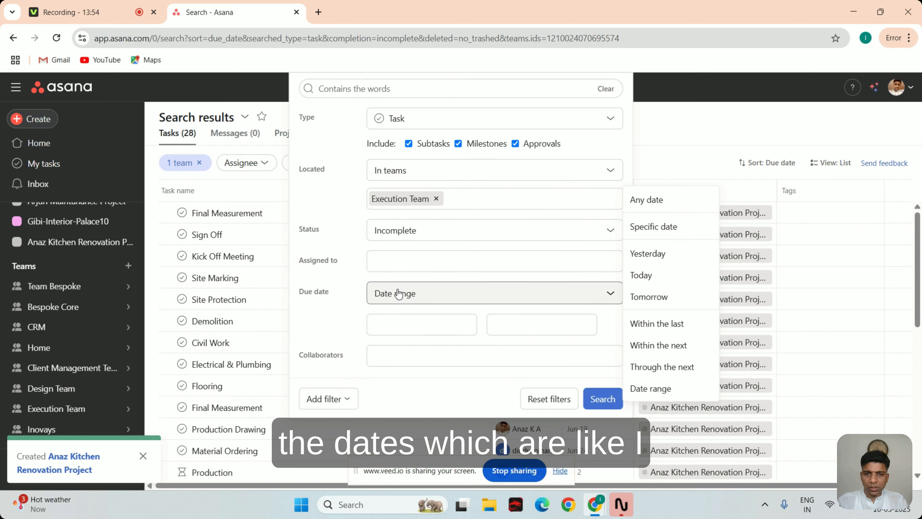
left_click(399, 293)
left_click(393, 319)
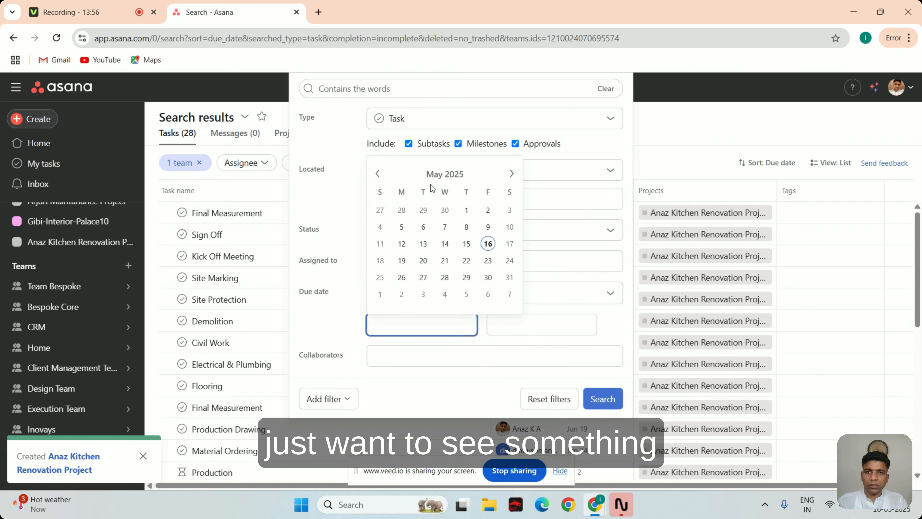
left_click(466, 212)
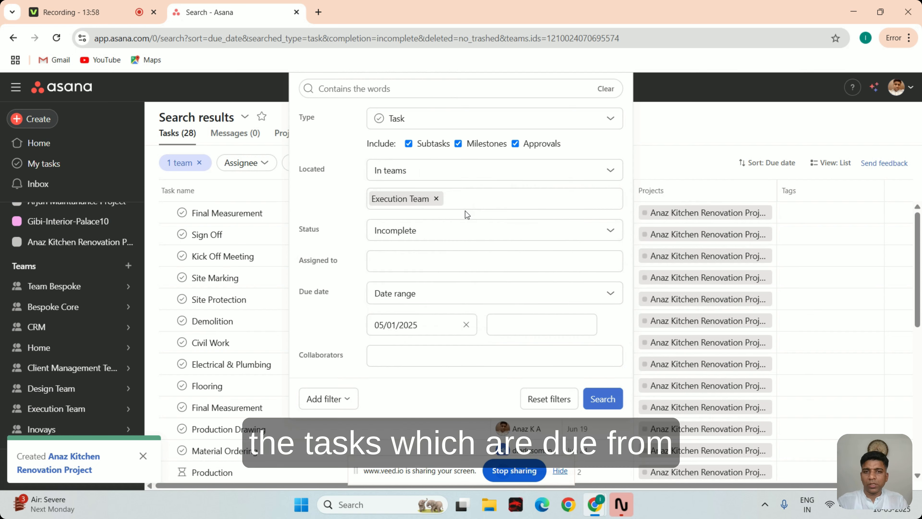
left_click(507, 326)
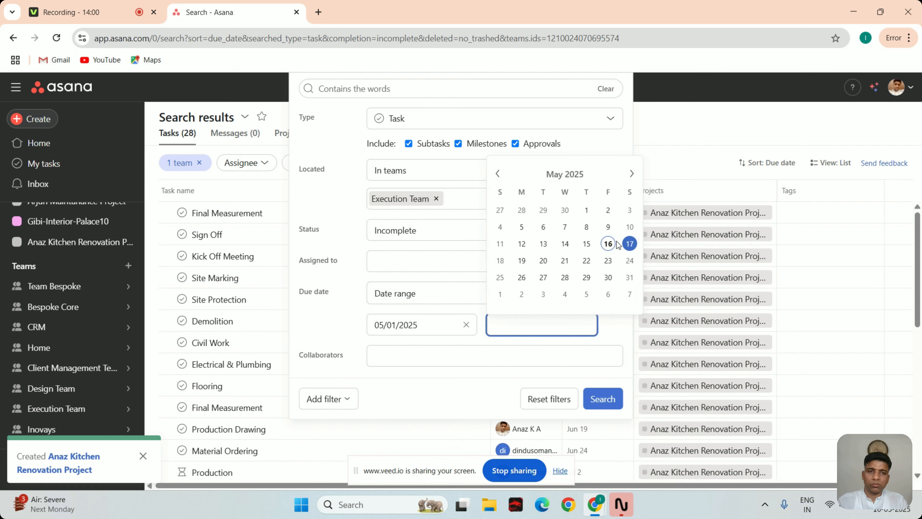
left_click(608, 244)
left_click(492, 267)
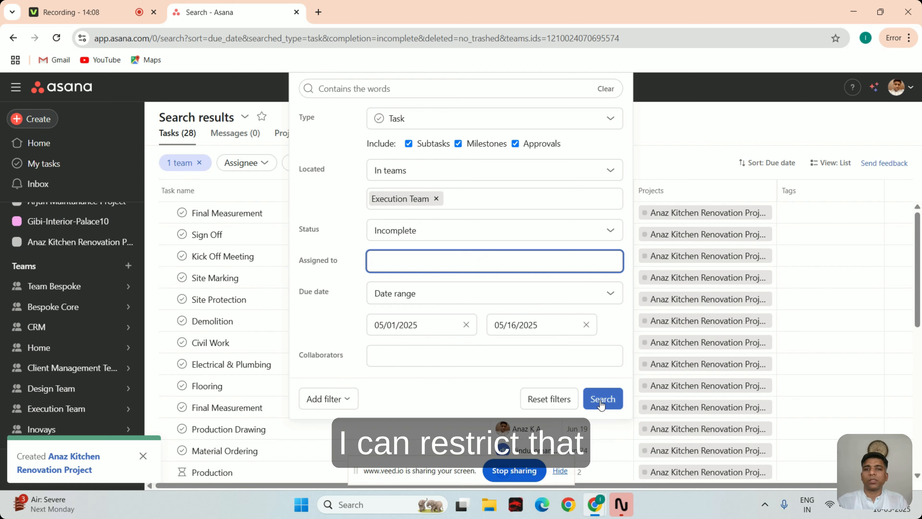
left_click(602, 399)
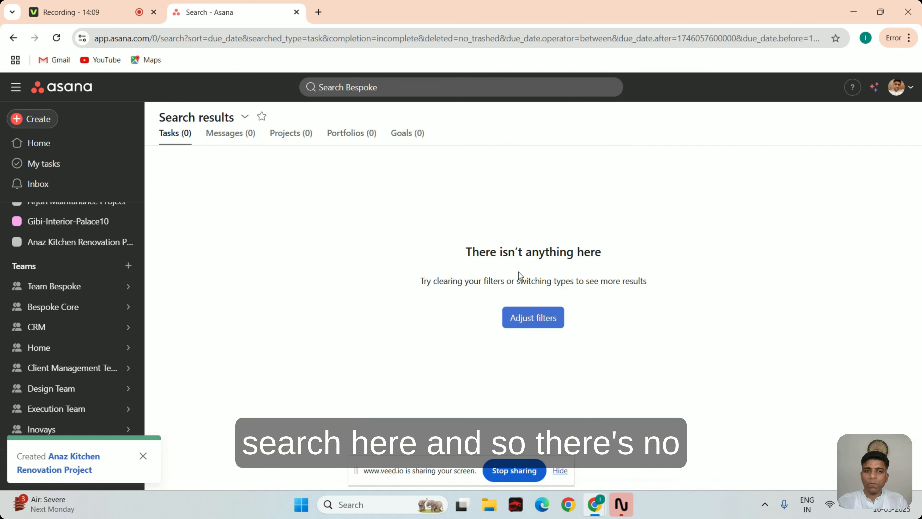
Clear both dates of the due date range in the filters and run the search again.
left_click(533, 393)
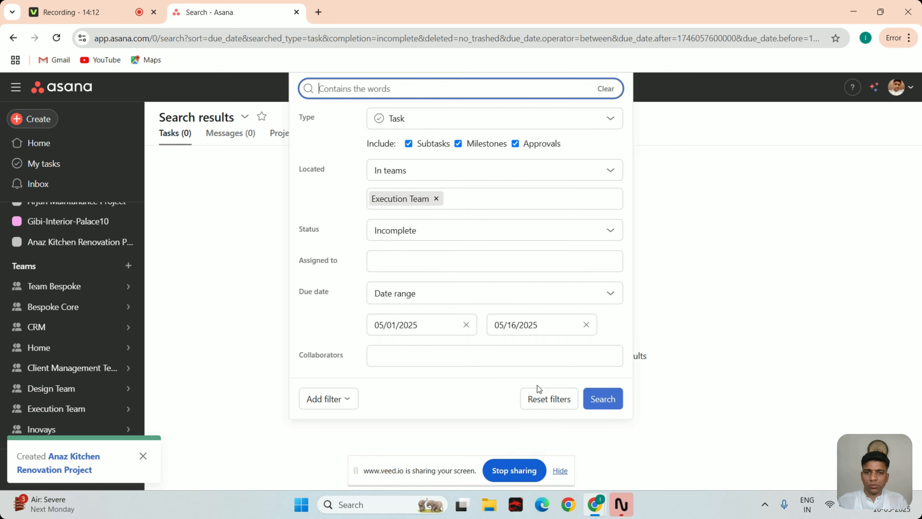
left_click(466, 324)
left_click(586, 325)
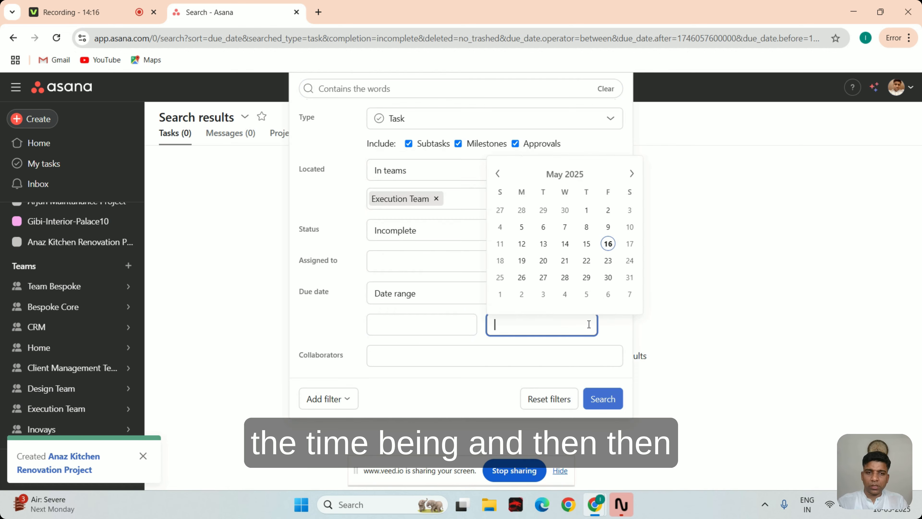
left_click(601, 398)
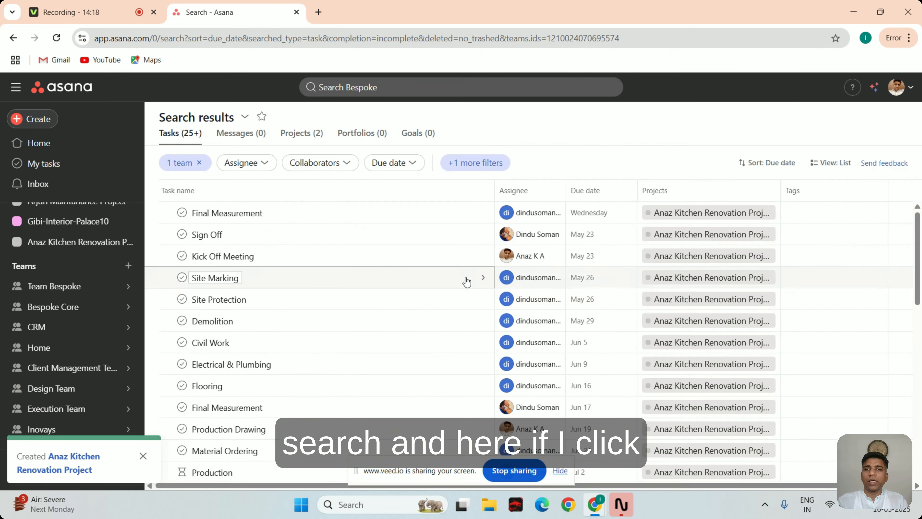
Add the search to starred under the name "Daily Management" and find it among the starred items.
left_click(261, 117)
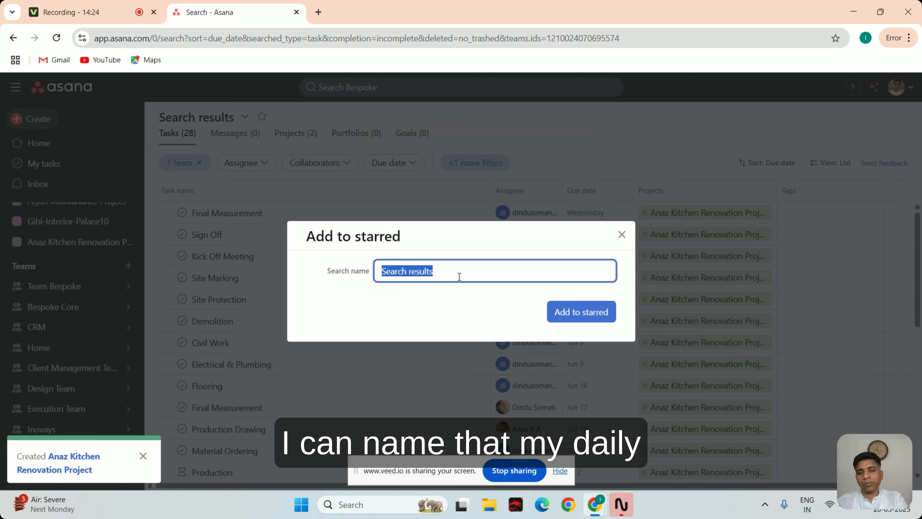
type("Daily Management")
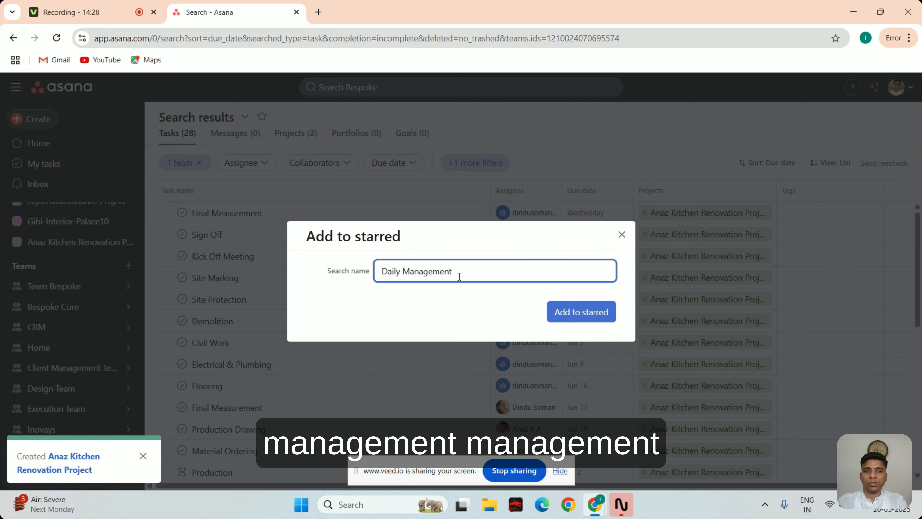
left_click(580, 311)
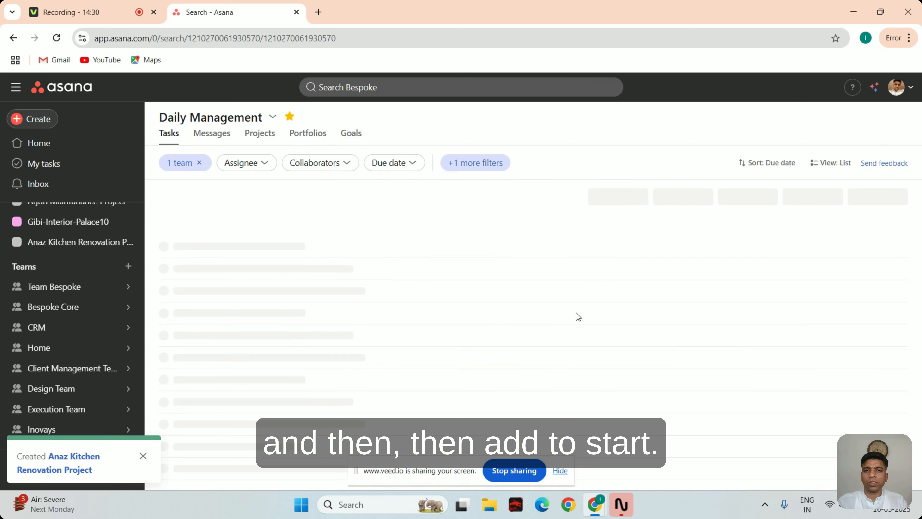
mouse_move(115, 334)
scroll(115, 334, "up", 8)
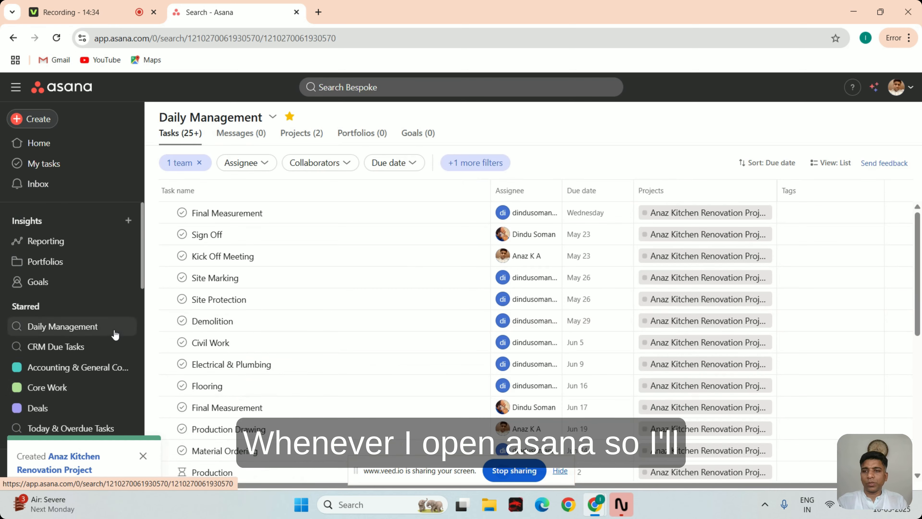
scroll(115, 334, "down", 3)
scroll(115, 334, "up", 3)
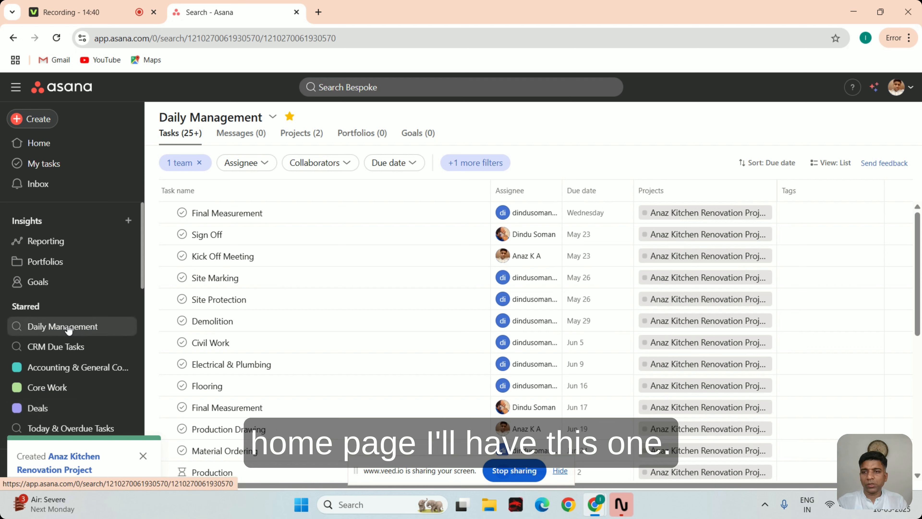
Go to the home page and look through its assigned tasks, projects, own tasks and goals.
left_click(42, 146)
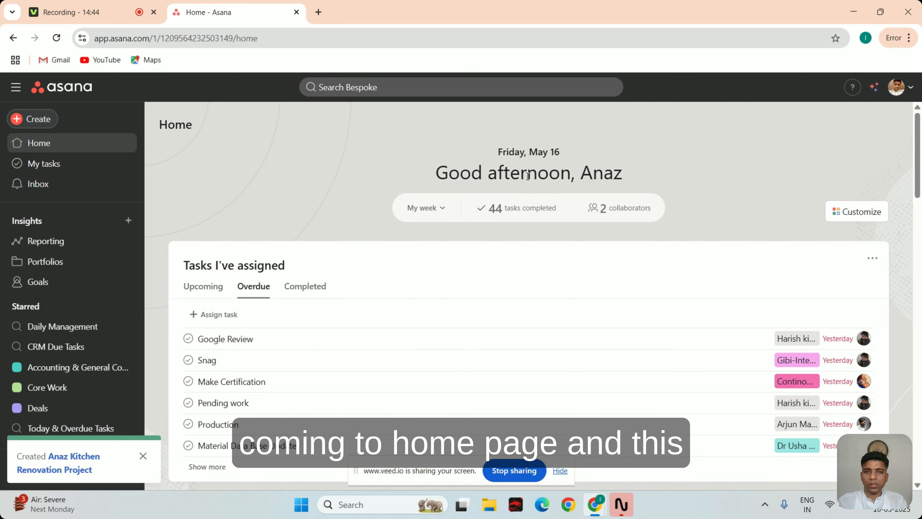
scroll(532, 307, "down", 10)
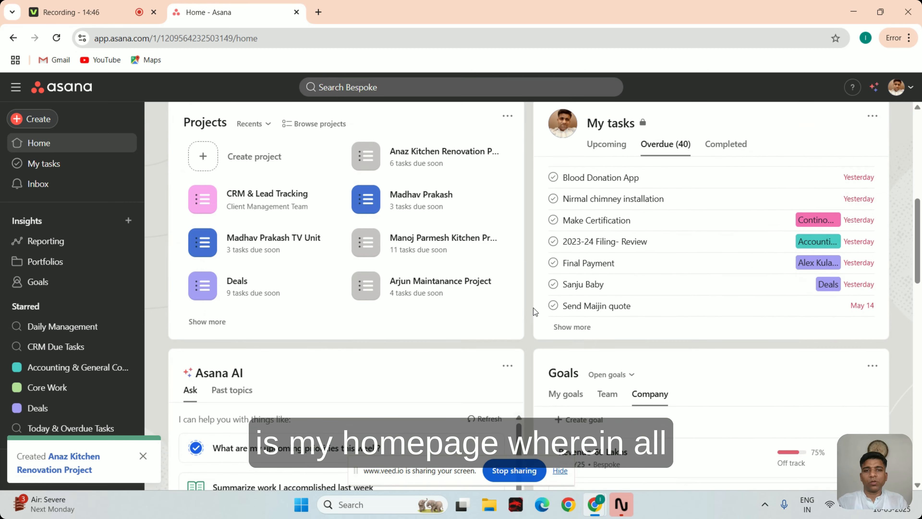
scroll(533, 308, "down", 3)
scroll(533, 308, "up", 12)
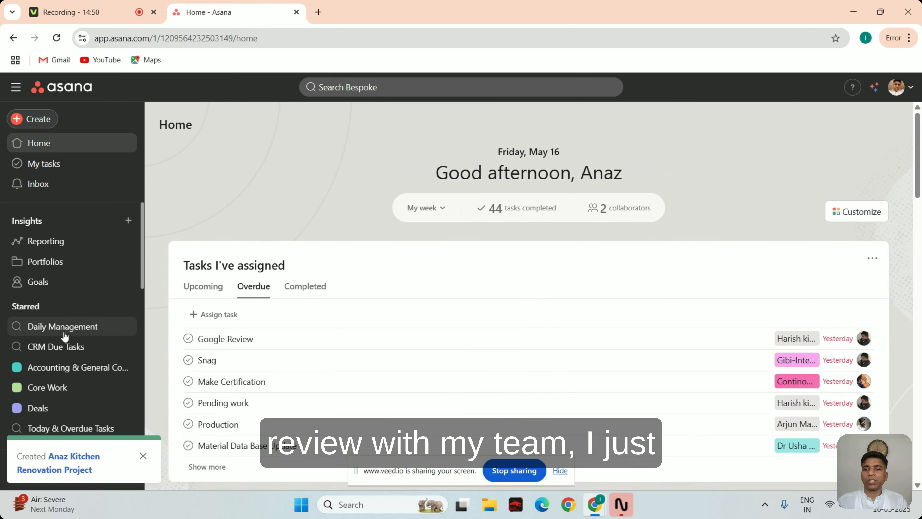
Open the starred Daily Management search, look through its tasks and rerun it from the advanced filters.
left_click(64, 336)
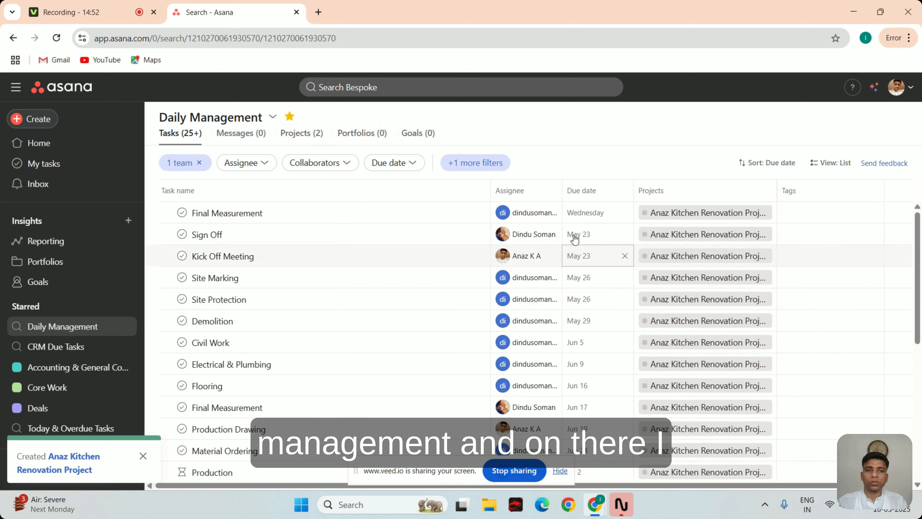
scroll(572, 236, "down", 2)
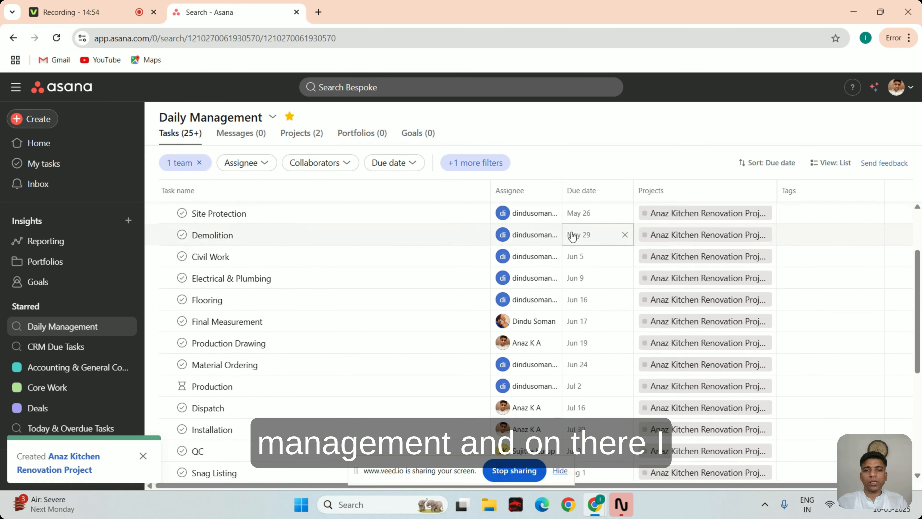
scroll(570, 236, "up", 2)
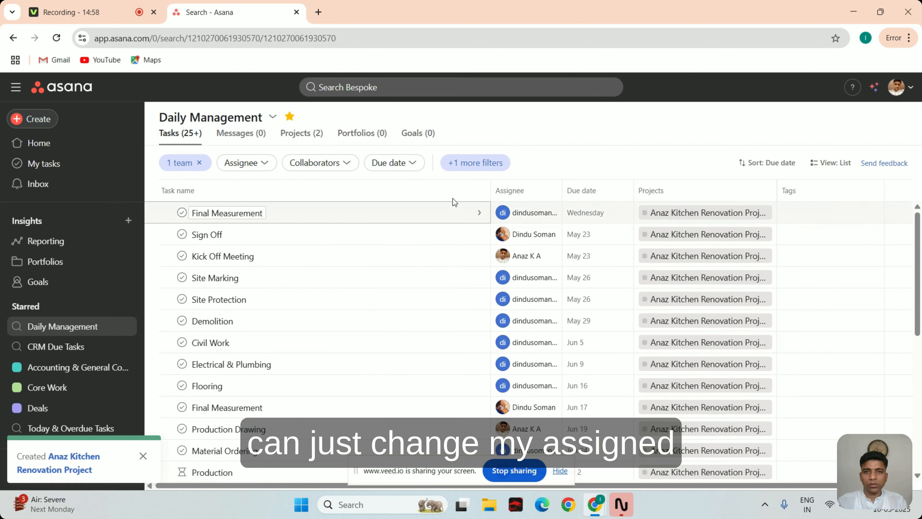
left_click(489, 170)
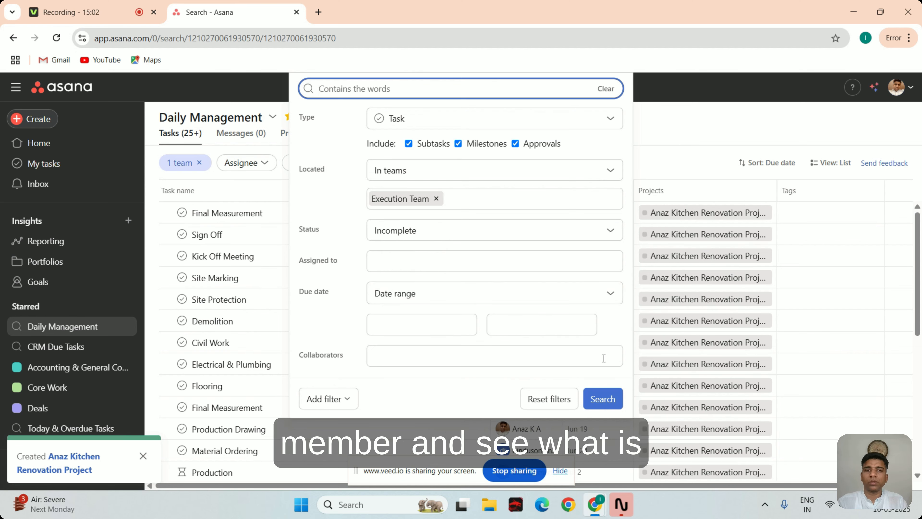
left_click(600, 401)
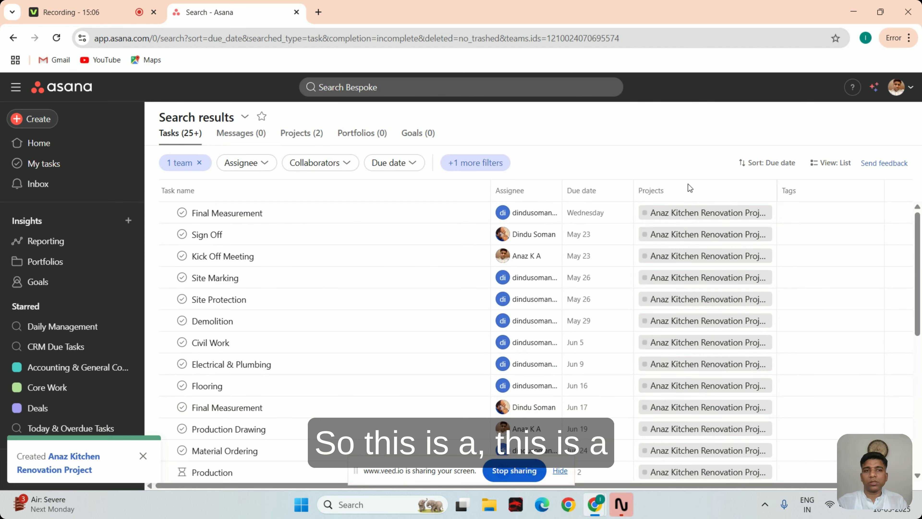